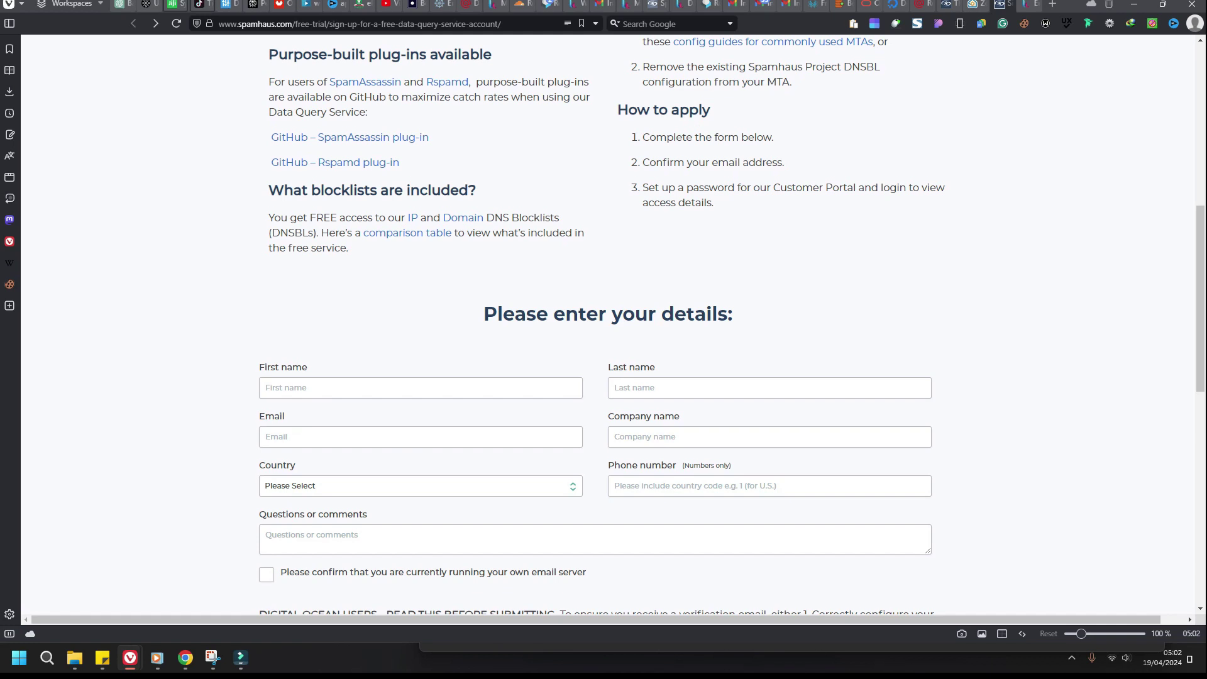
# Step: Copy the teekayhomes mailbox address from the Roundcube header and go to Gmail
pyautogui.scroll(2, 603, 327)
pyautogui.click(551, 5)
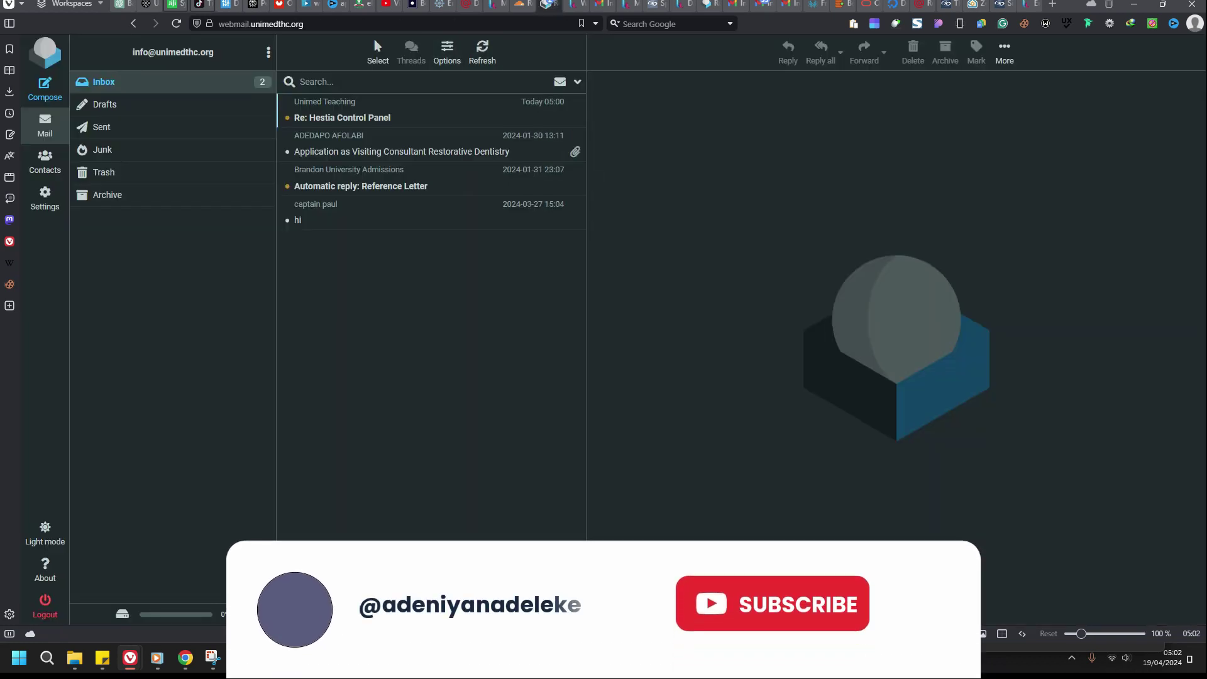
pyautogui.click(706, 5)
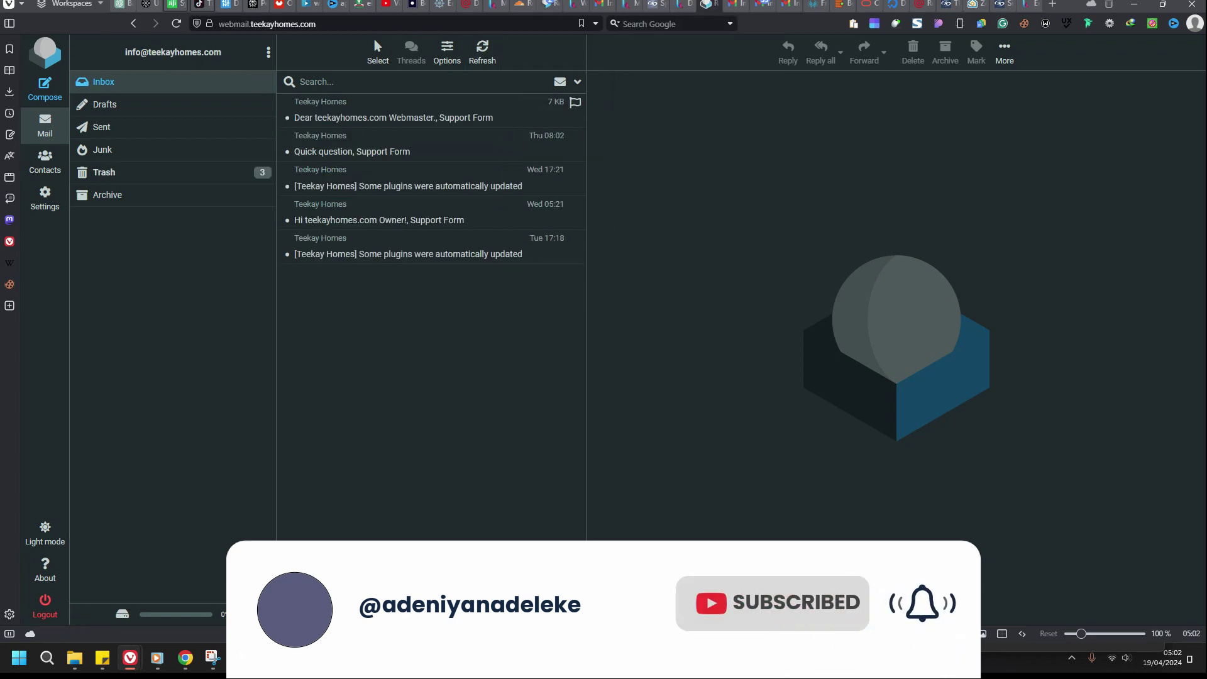
pyautogui.tripleClick(207, 53)
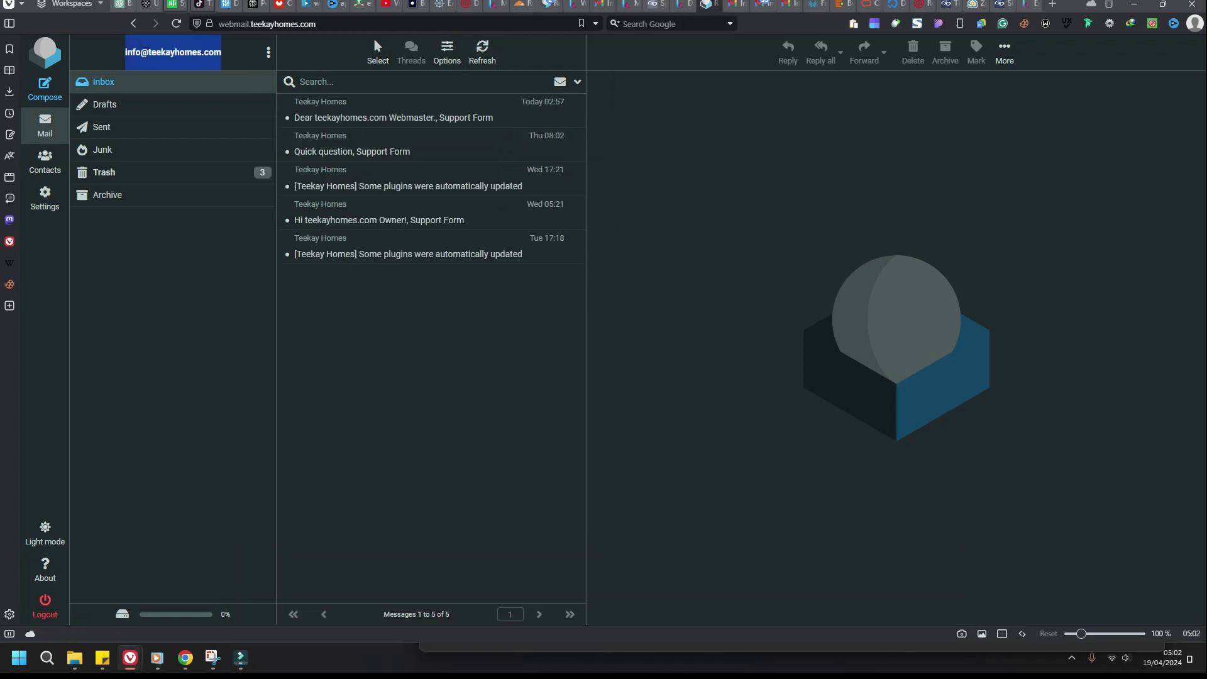
pyautogui.rightClick(208, 52)
pyautogui.press('Return')
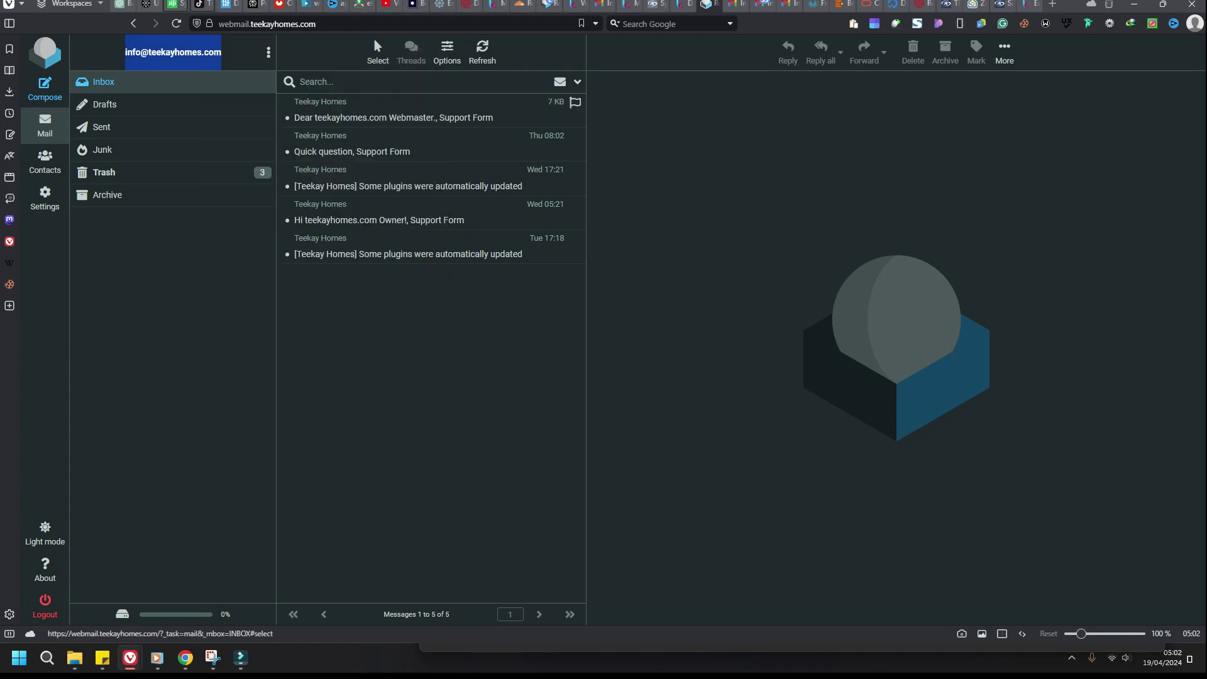
pyautogui.hotkey('ctrl', 'Tab')
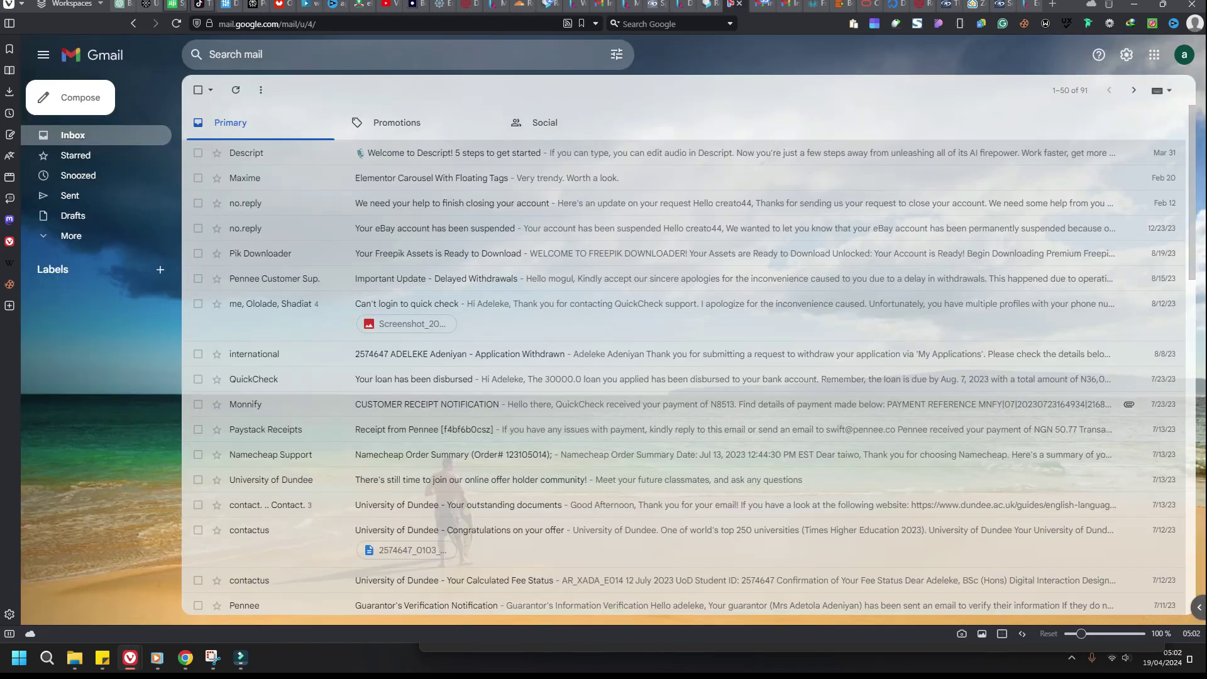
# Step: Send a test email with subject 'hi' to the copied teekayhomes address, then return to Roundcube
pyautogui.press('c')
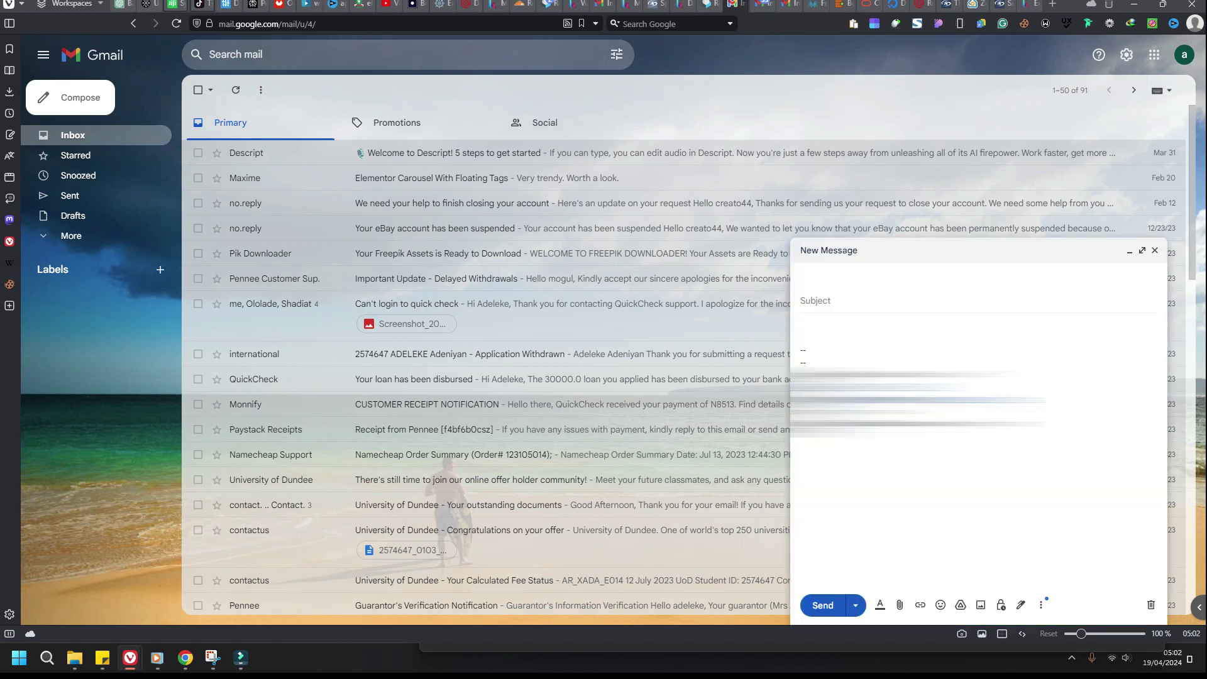
pyautogui.hotkey('shift', 'F10')
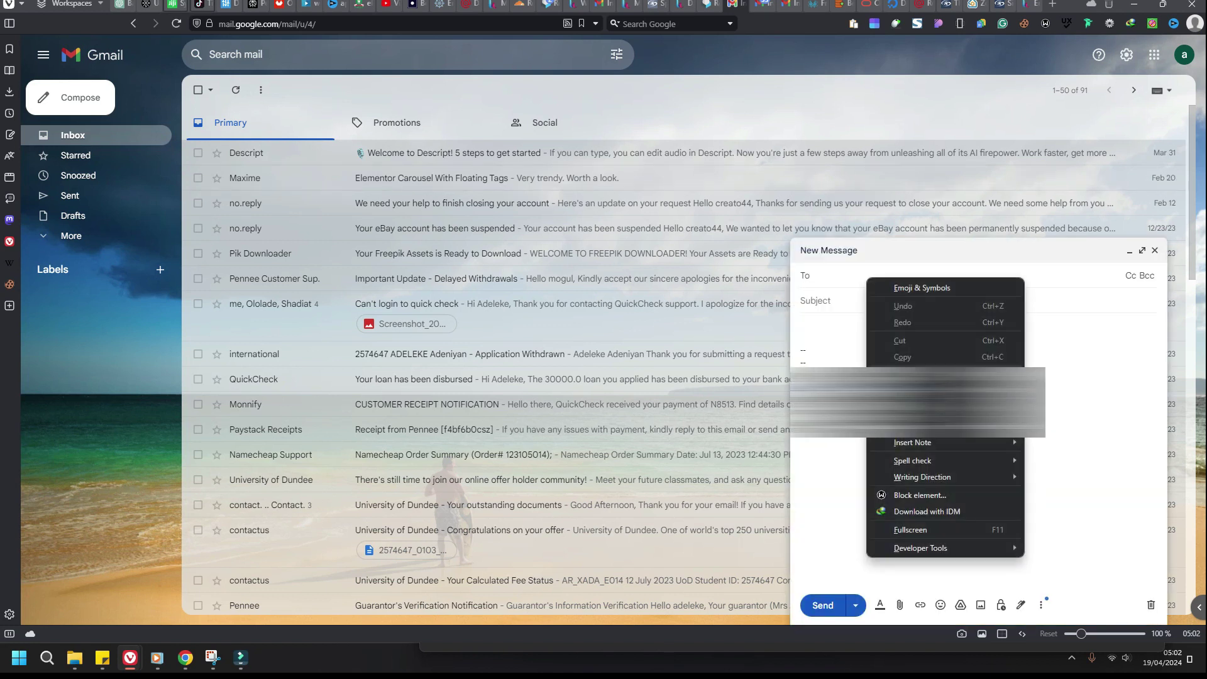
pyautogui.press('Return')
pyautogui.press('Tab')
pyautogui.write('h')
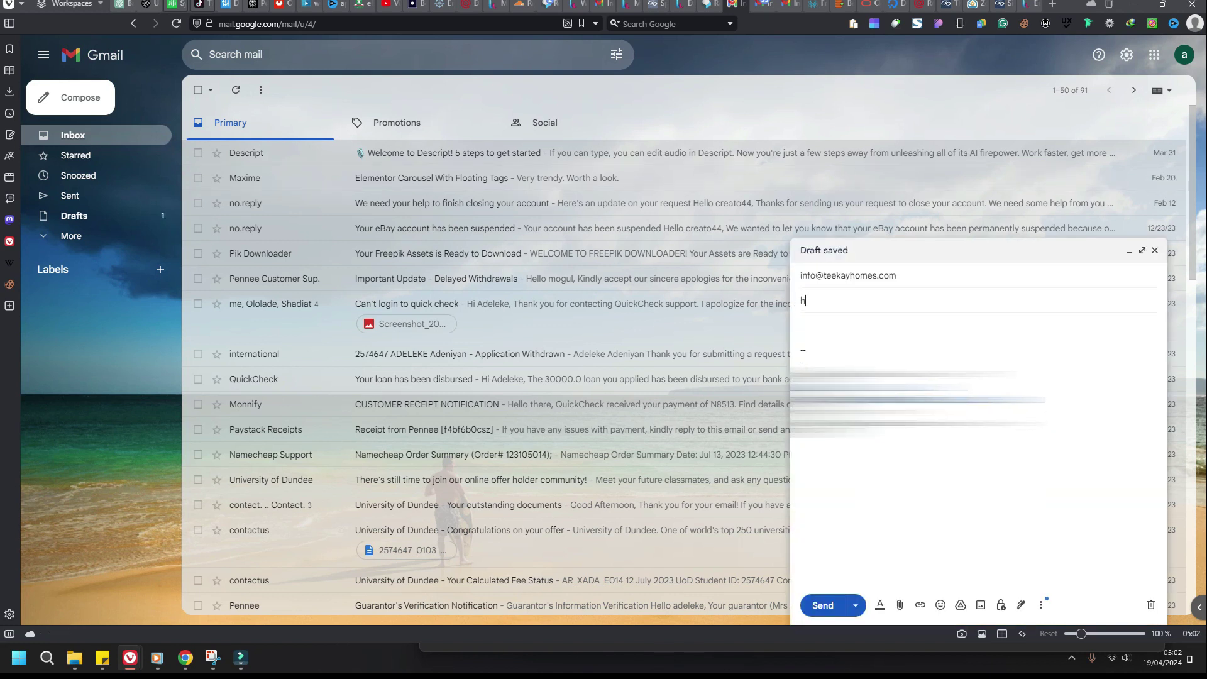
pyautogui.hotkey('ctrl', 'Return')
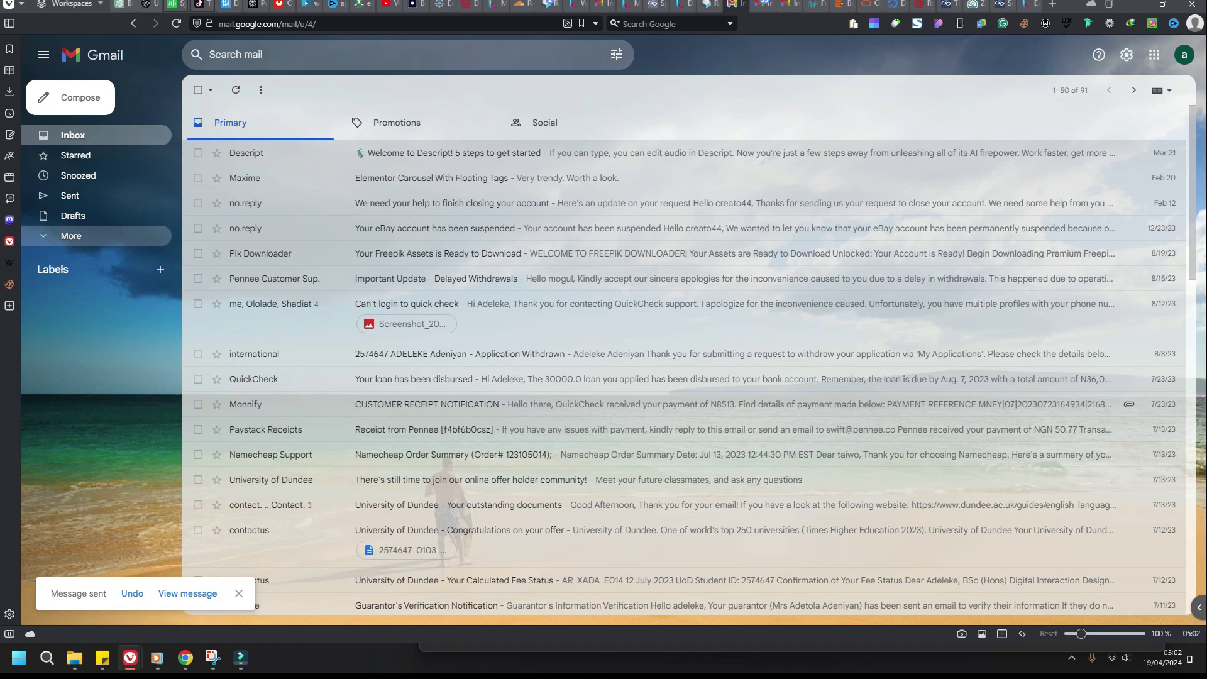
pyautogui.click(709, 3)
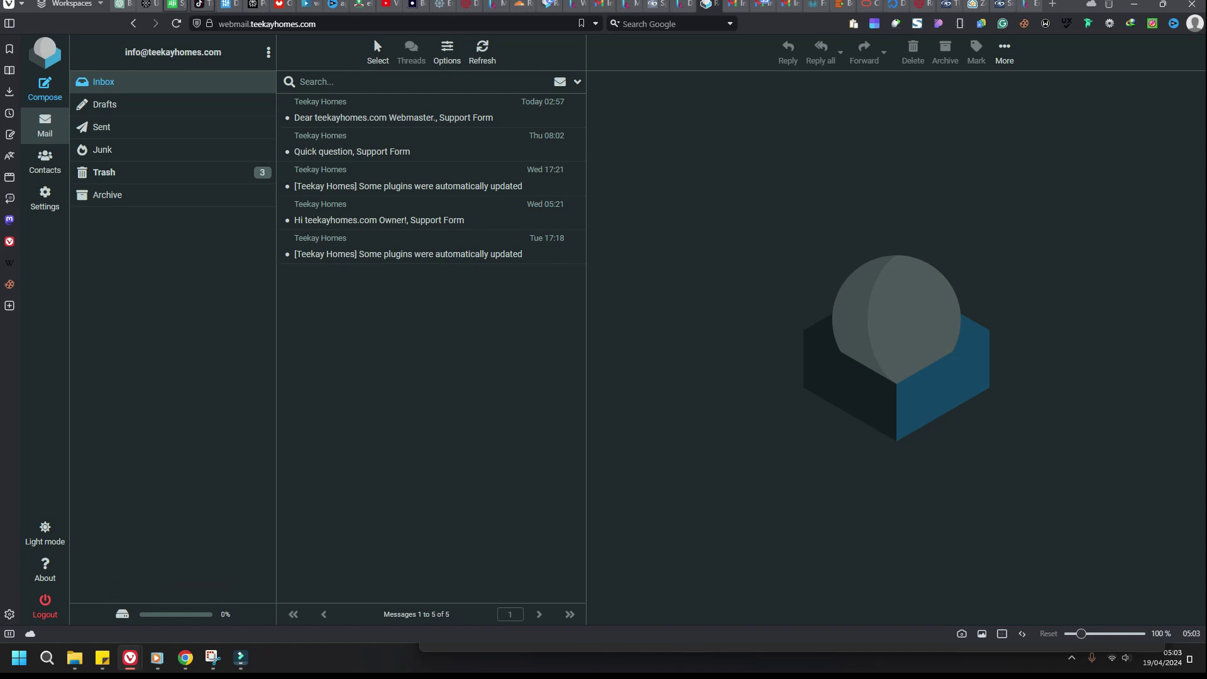
# Step: Bring up the Spamhaus free DQS sign-up page
pyautogui.click(975, 4)
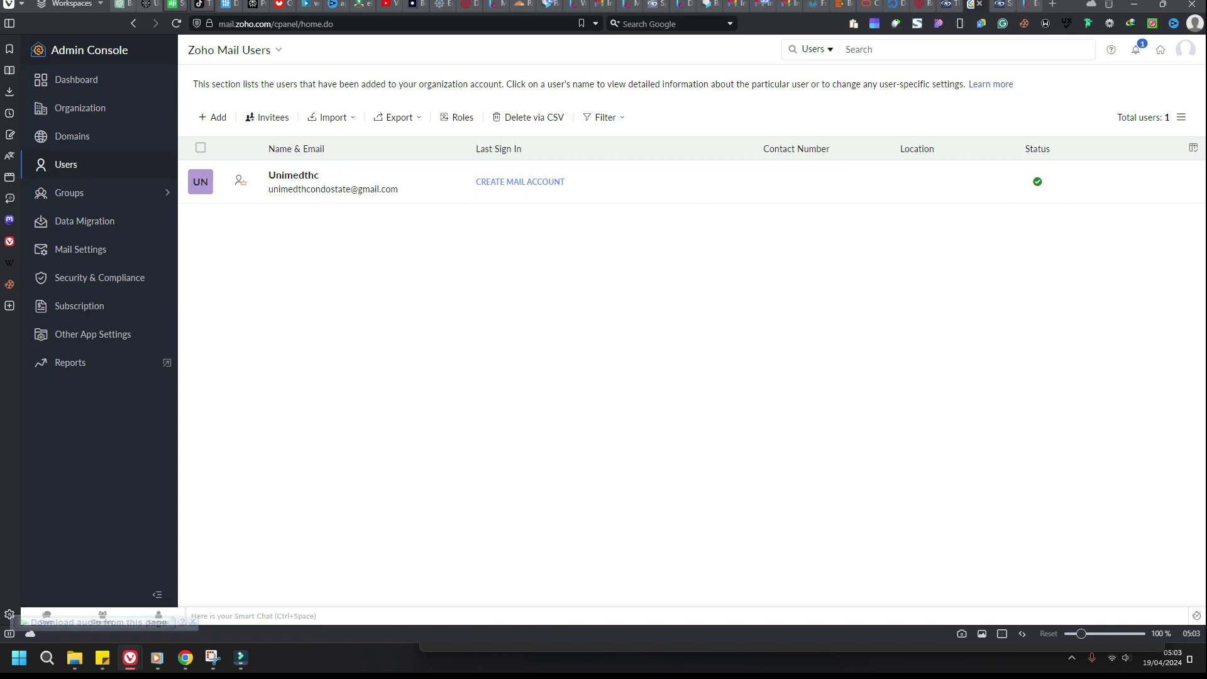
pyautogui.click(1001, 4)
pyautogui.moveTo(975, 3)
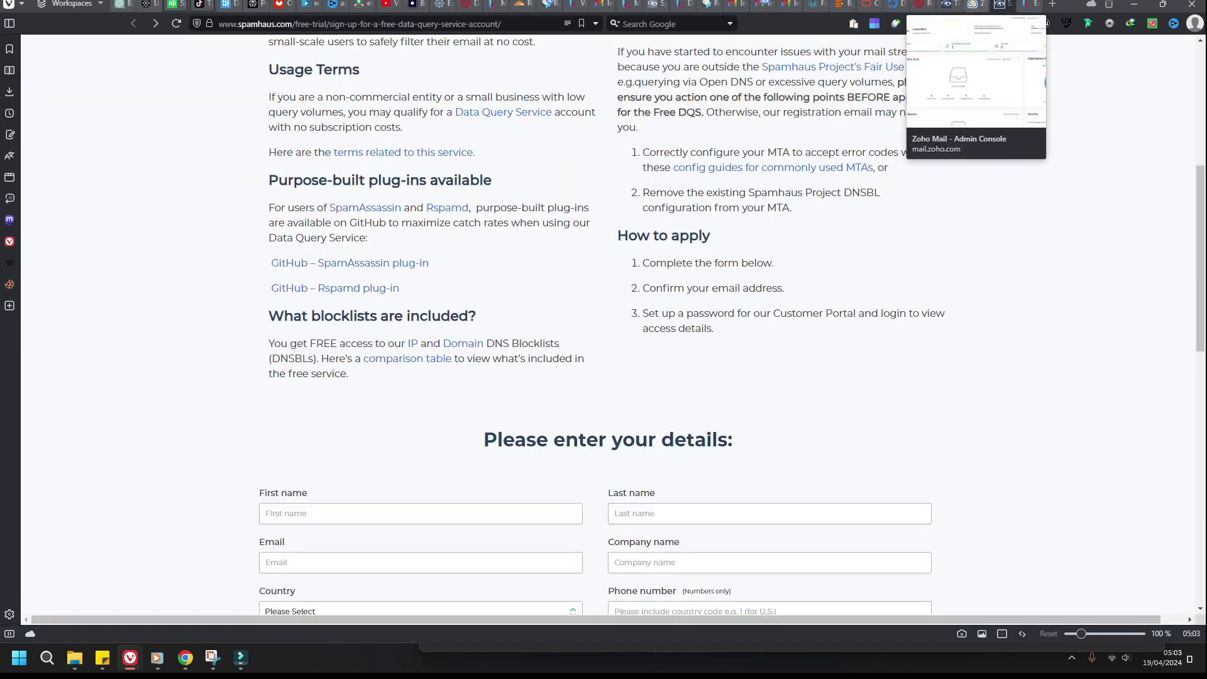
pyautogui.scroll(-2, 604, 327)
pyautogui.hotkey('ctrl', 'l')
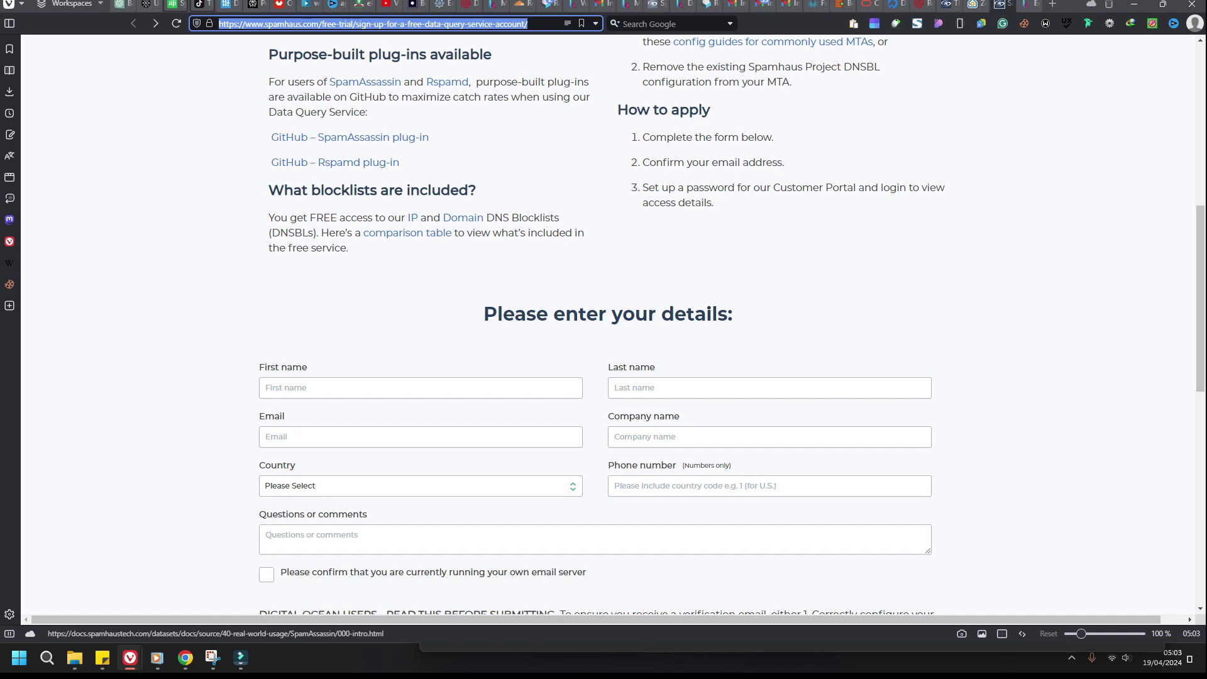
pyautogui.scroll(-2, 604, 327)
# Step: Fill in the applicant's first and last name, country and details fields
pyautogui.click(334, 262)
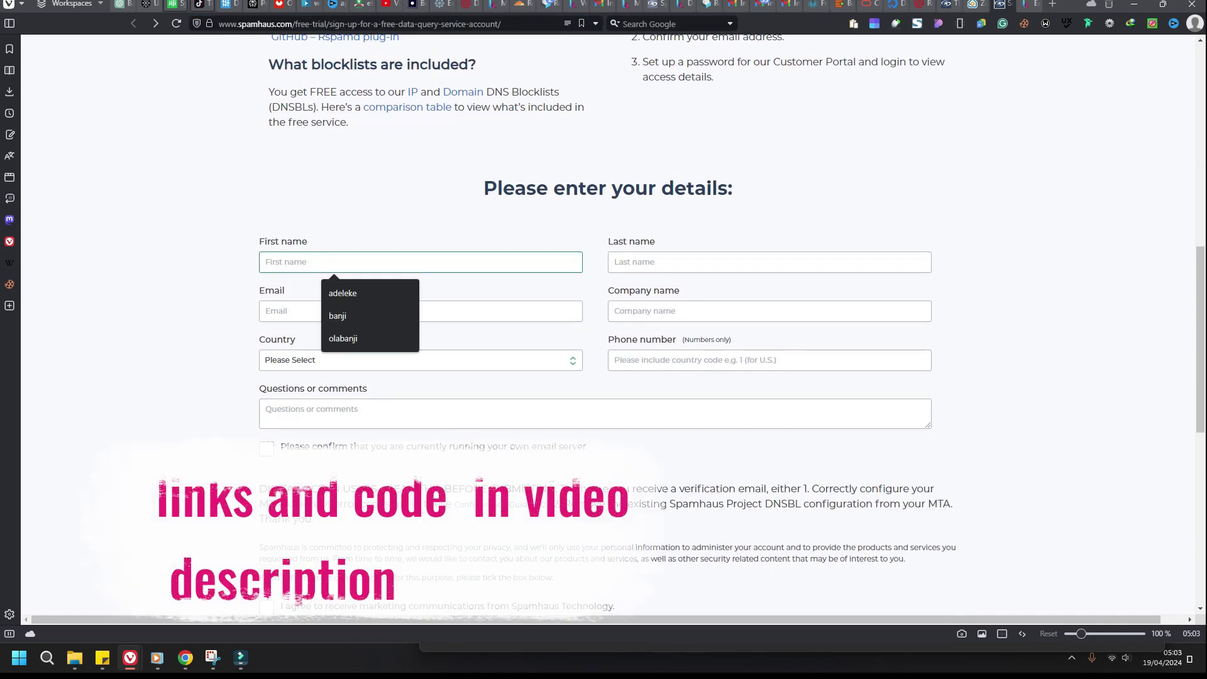
pyautogui.press('Down')
pyautogui.press('Return')
pyautogui.press('Tab')
pyautogui.press('Down')
pyautogui.press('Down')
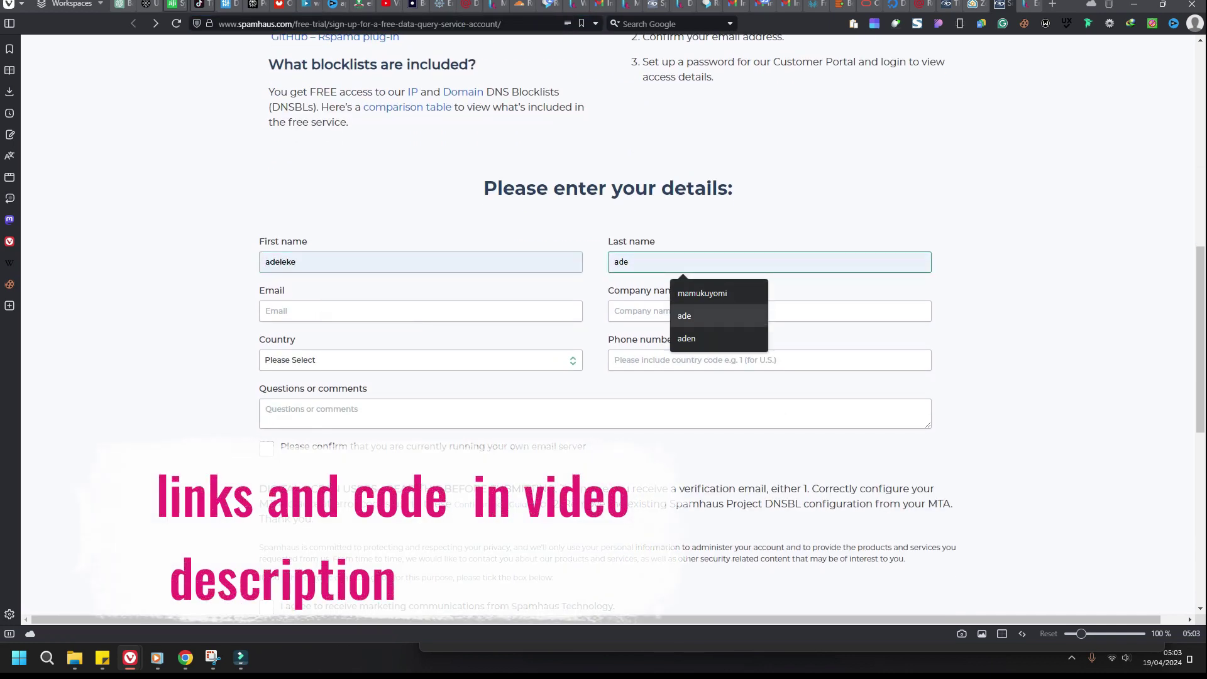
pyautogui.press('Up')
pyautogui.press('Up')
pyautogui.write('emmanuel')
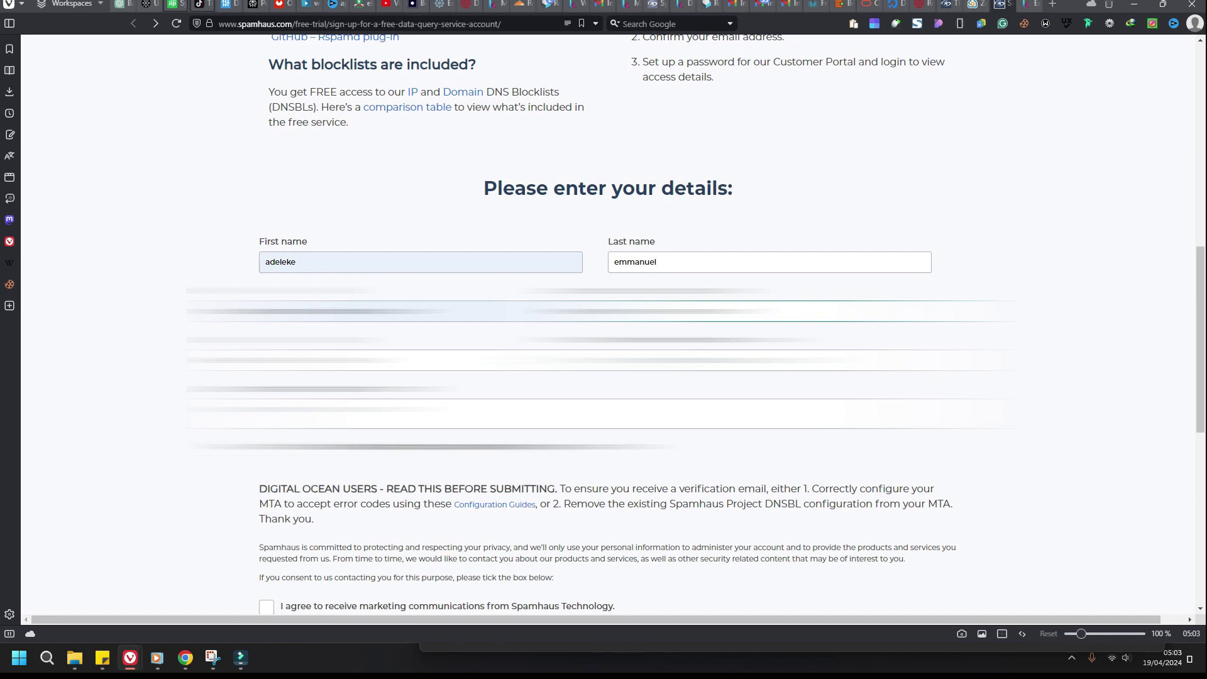
pyautogui.write('fijimauritaniaoman')
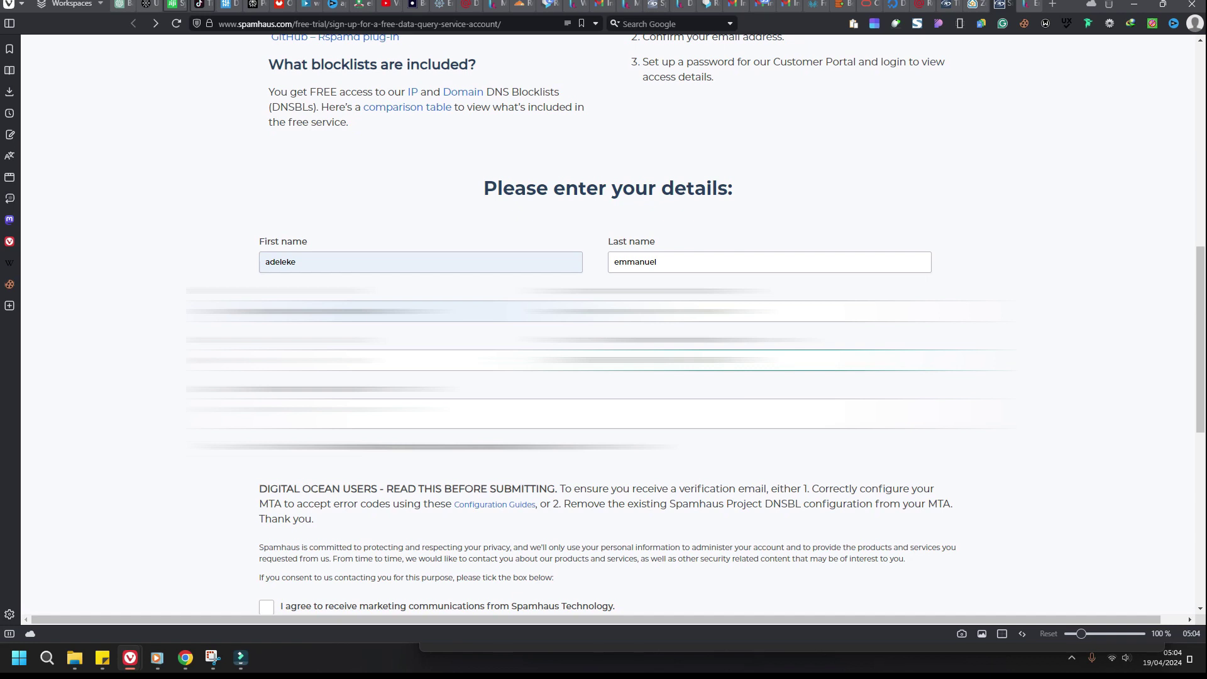
pyautogui.press('Tab')
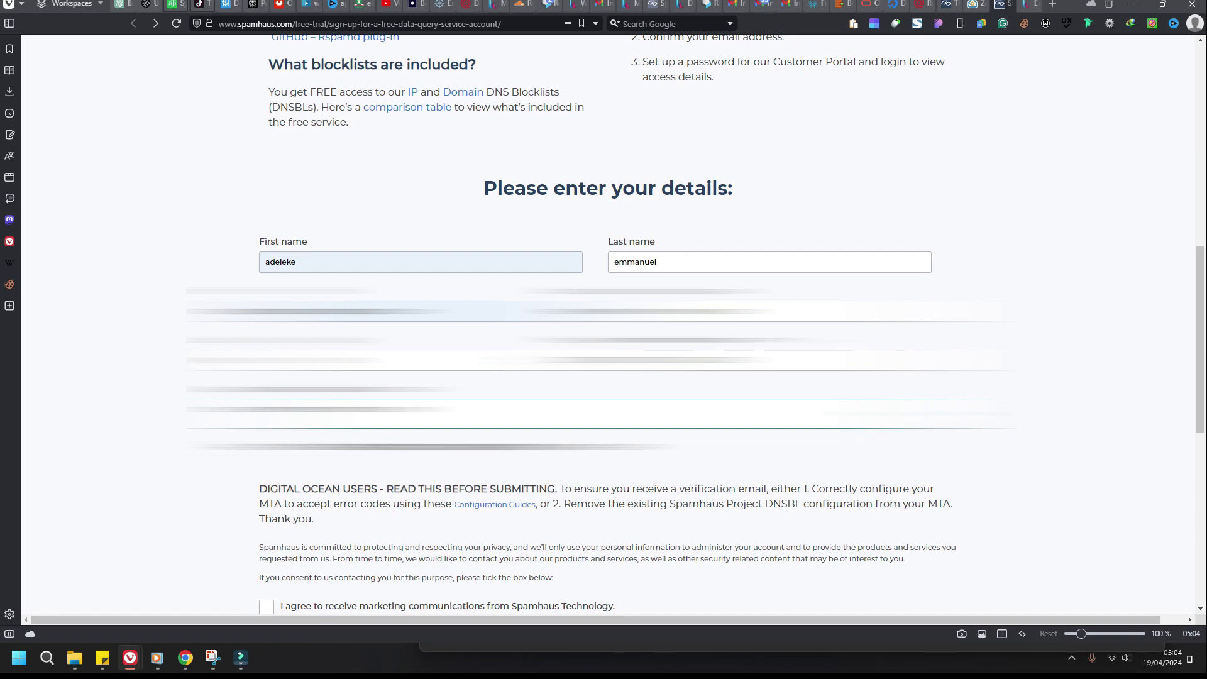
# Step: Confirm running your own email server, solve the motorcycle reCAPTCHA and submit the form
pyautogui.scroll(1, 603, 324)
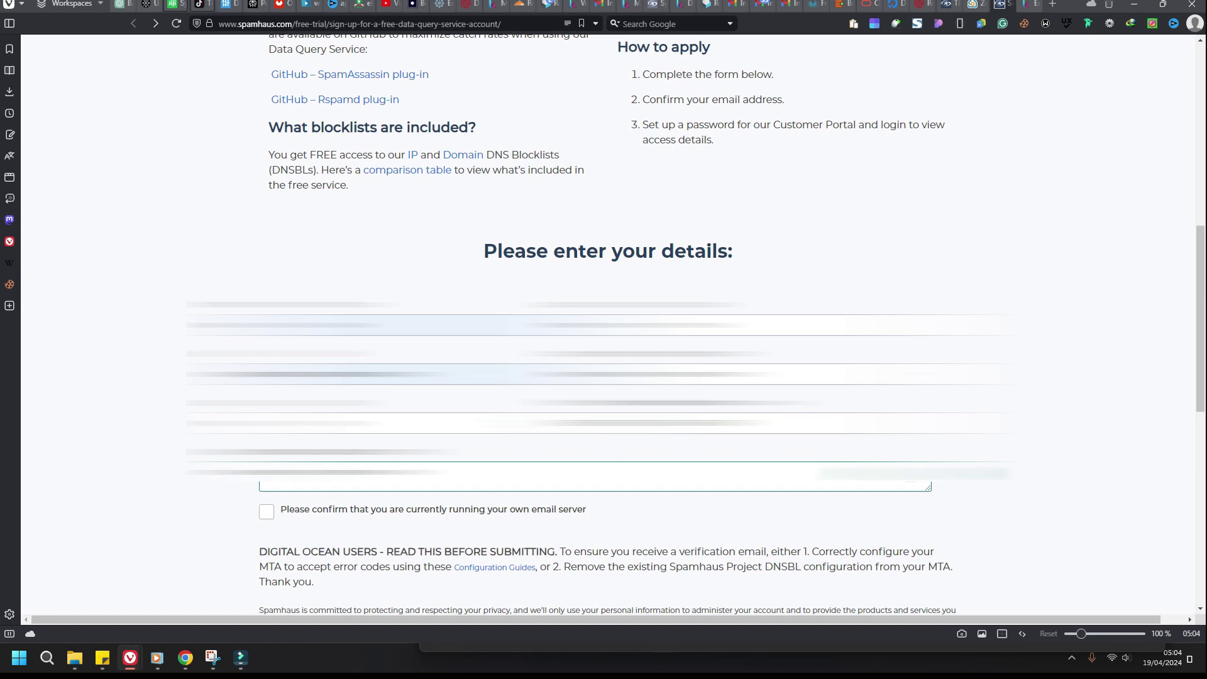
pyautogui.click(267, 511)
pyautogui.scroll(-5, 289, 440)
pyautogui.click(289, 496)
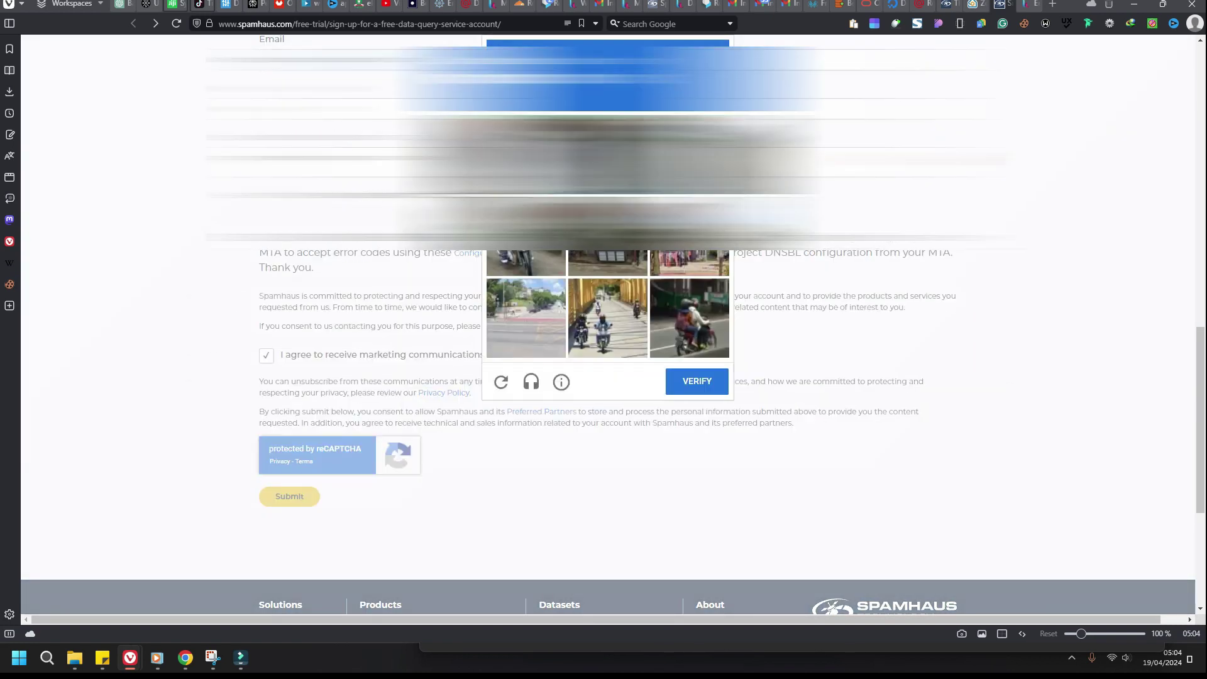
pyautogui.click(525, 261)
pyautogui.click(608, 319)
pyautogui.click(690, 318)
pyautogui.click(697, 381)
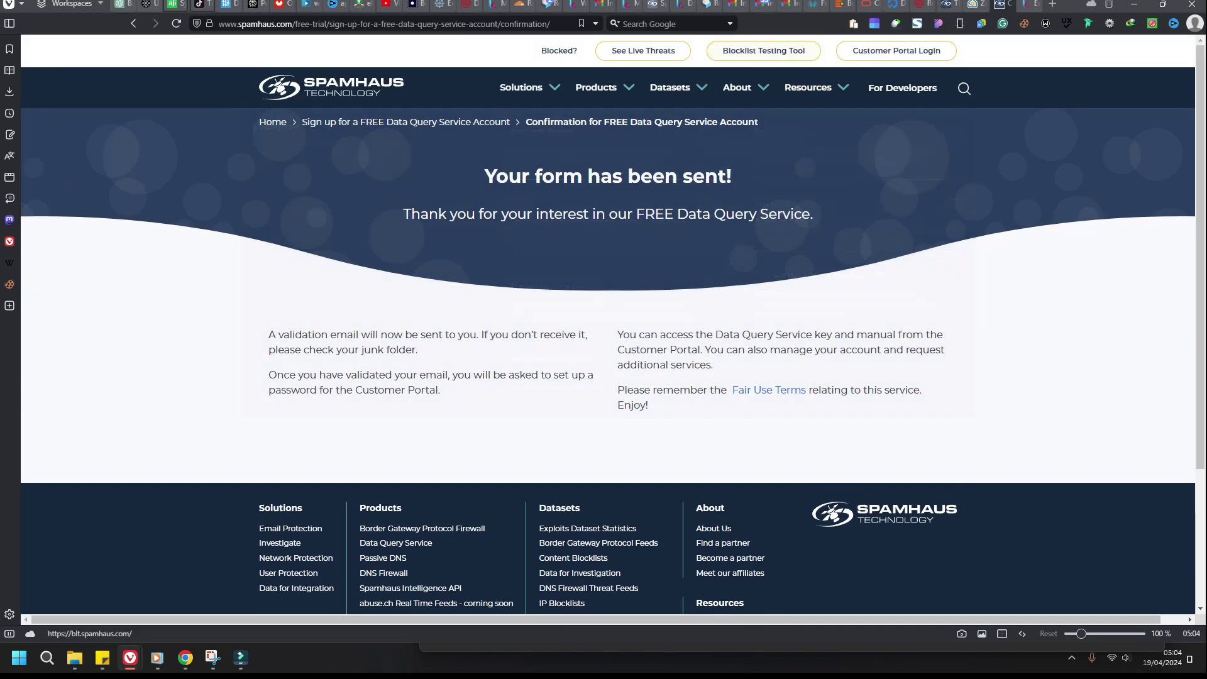
pyautogui.click(782, 4)
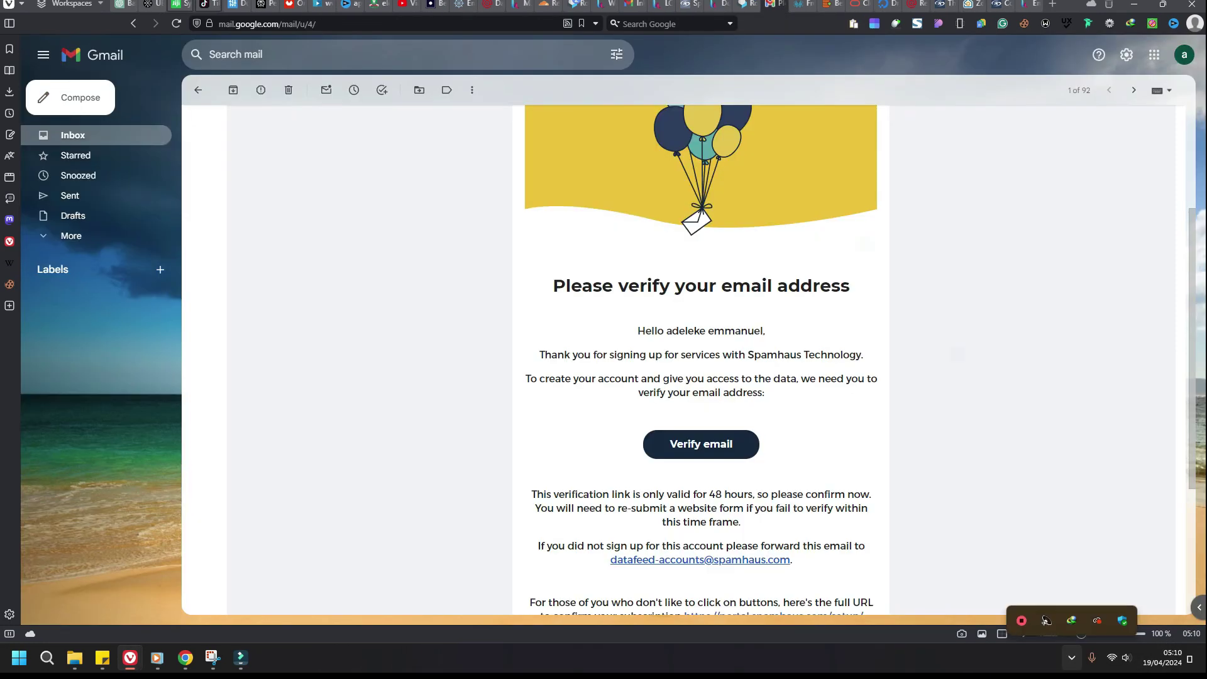
# Step: Follow the portal.spamhaus.com verification link in the Spamhaus email
pyautogui.scroll(2, 701, 358)
pyautogui.scroll(-2, 701, 358)
pyautogui.scroll(-3, 701, 377)
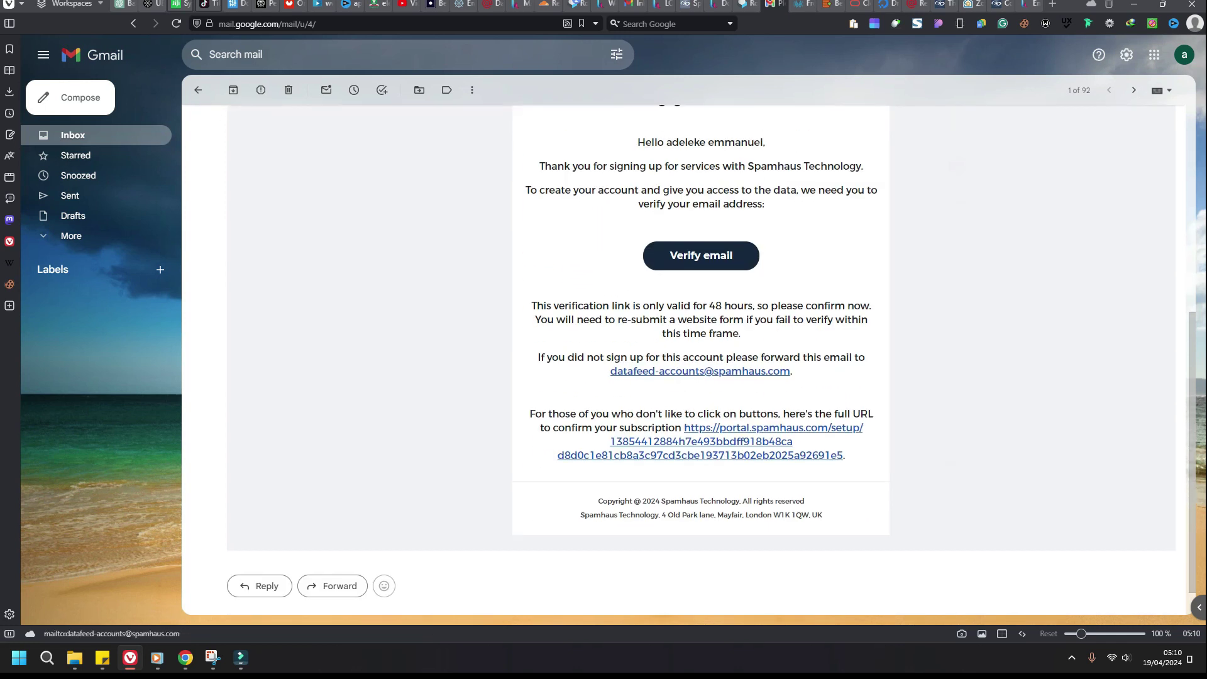
pyautogui.click(701, 442)
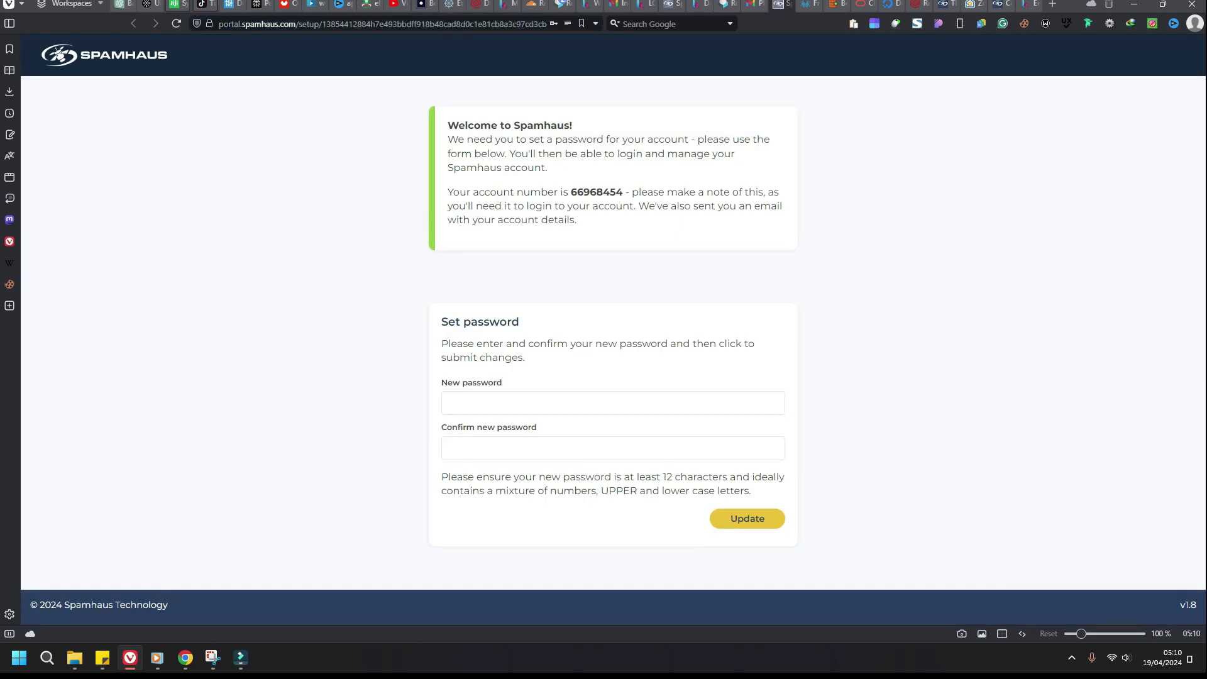
# Step: Copy the new account number and set the account password
pyautogui.moveTo(571, 192); pyautogui.dragTo(623, 192)
pyautogui.rightClick(614, 191)
pyautogui.click(635, 197)
pyautogui.click(507, 403)
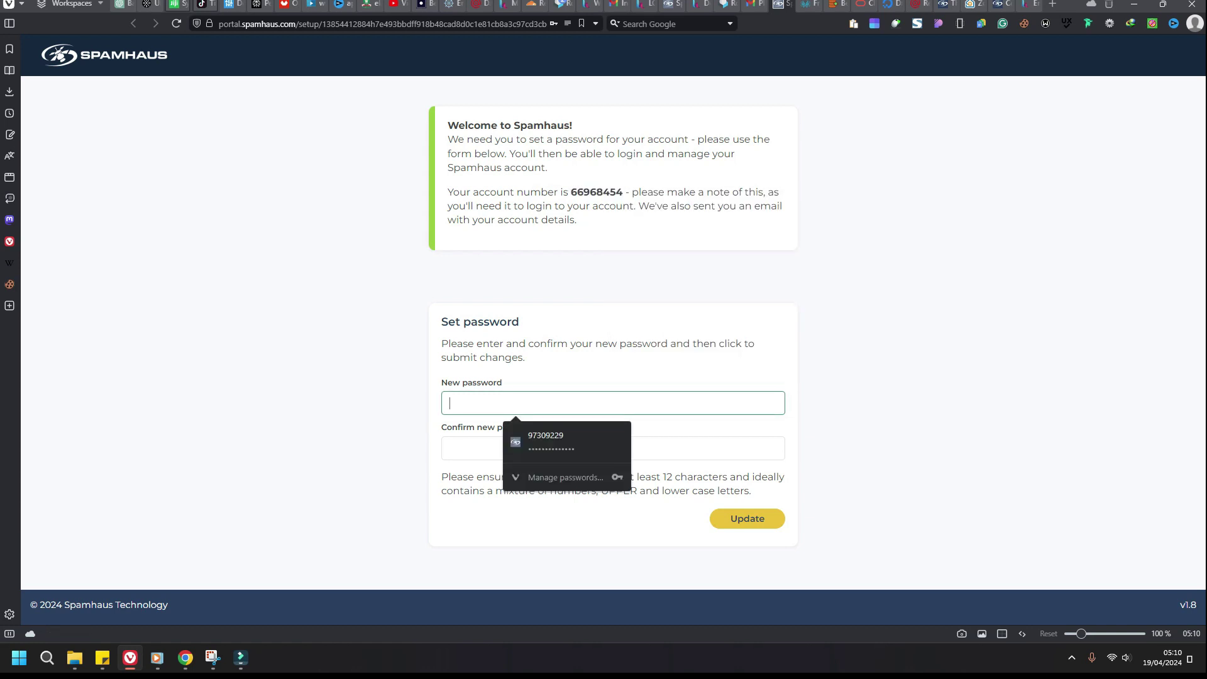
pyautogui.click(541, 431)
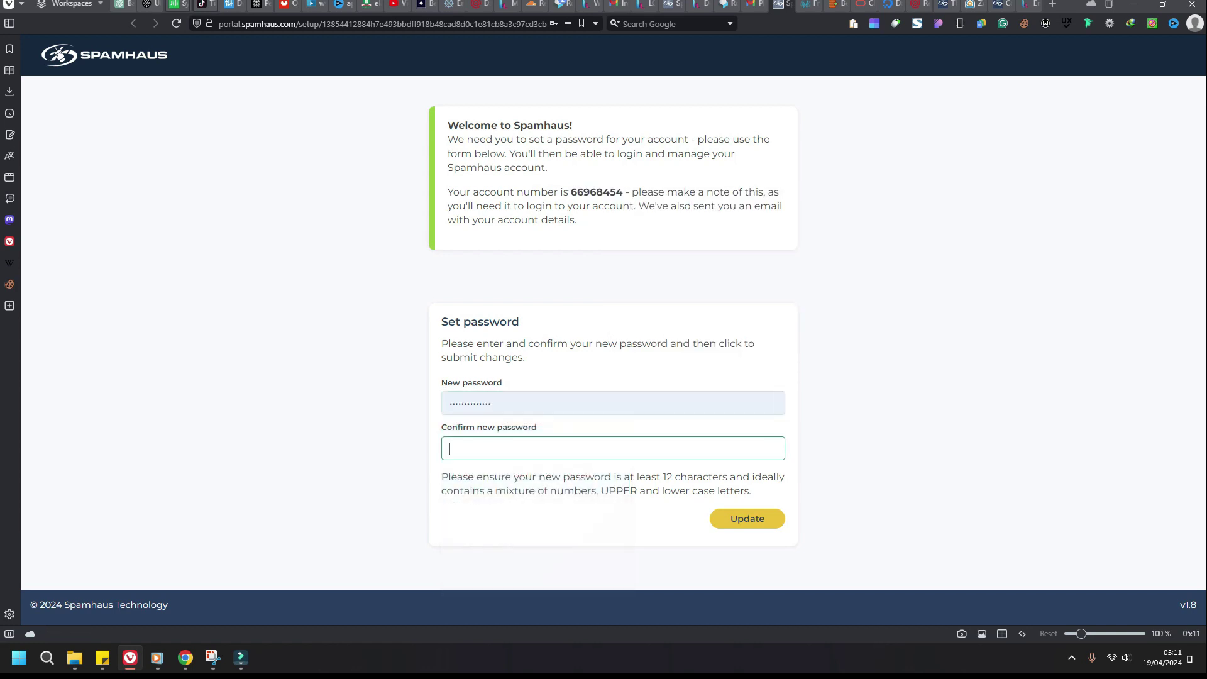
pyautogui.hotkey('ctrl', 'v')
pyautogui.press('Return')
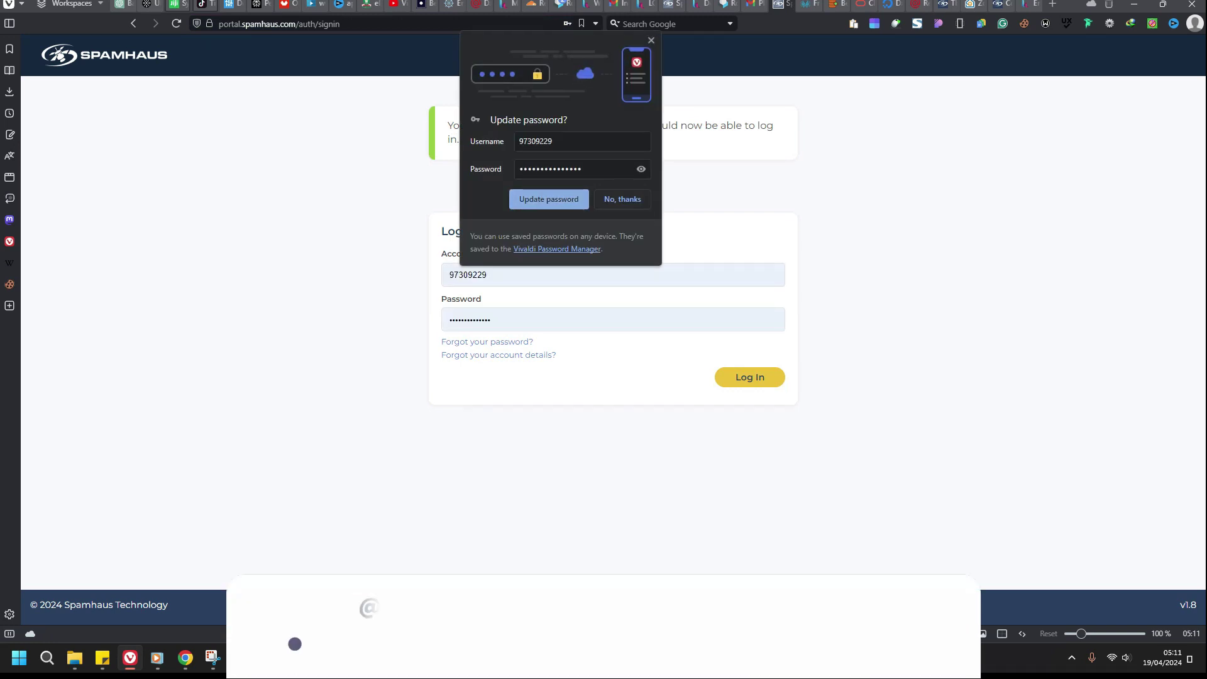
# Step: Save the account number and password in the browser and log in
pyautogui.click(535, 141)
pyautogui.rightClick(546, 145)
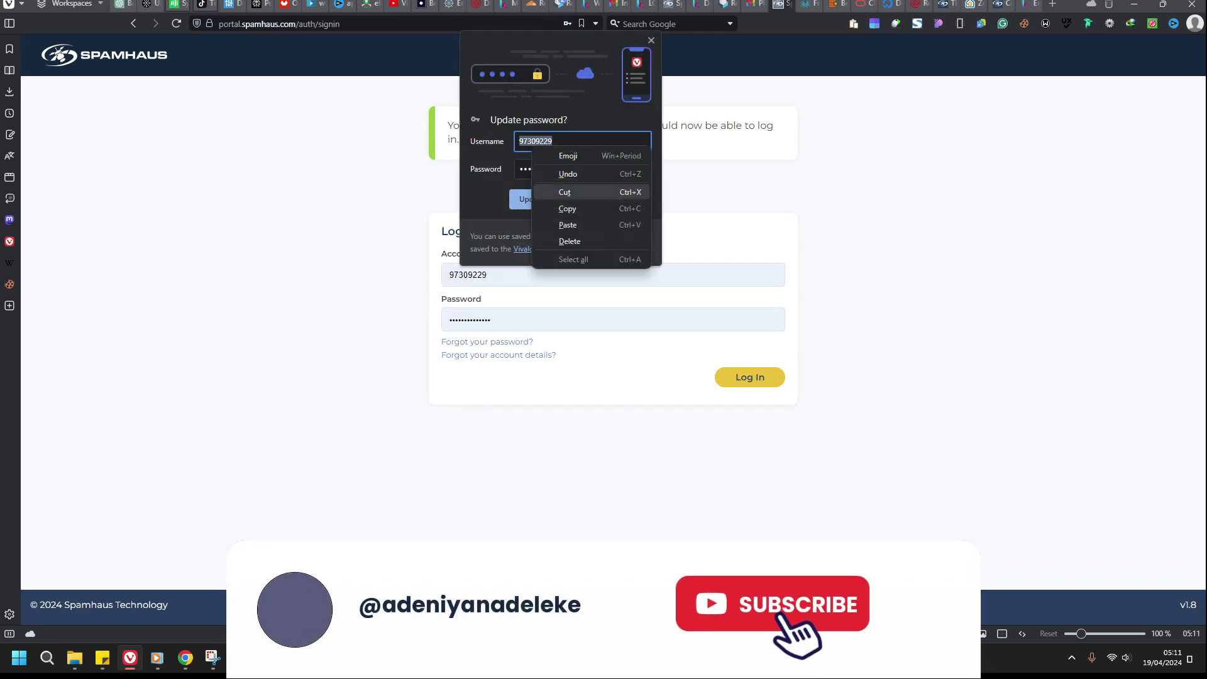
pyautogui.click(569, 208)
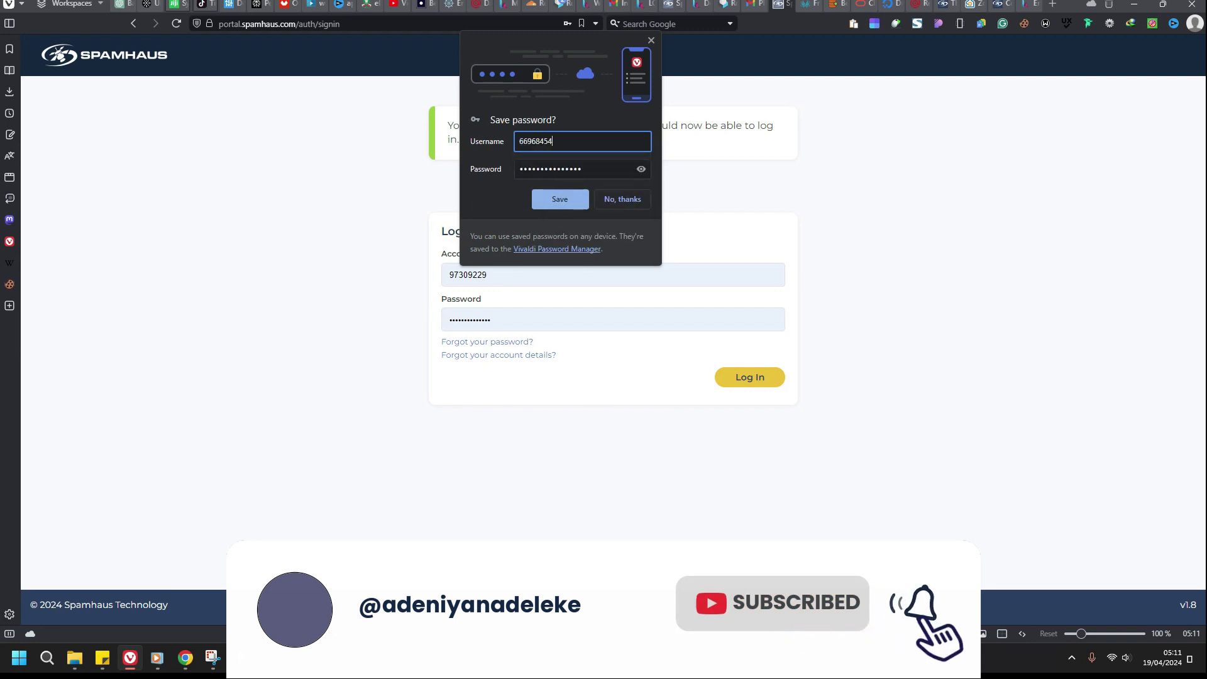
pyautogui.click(547, 198)
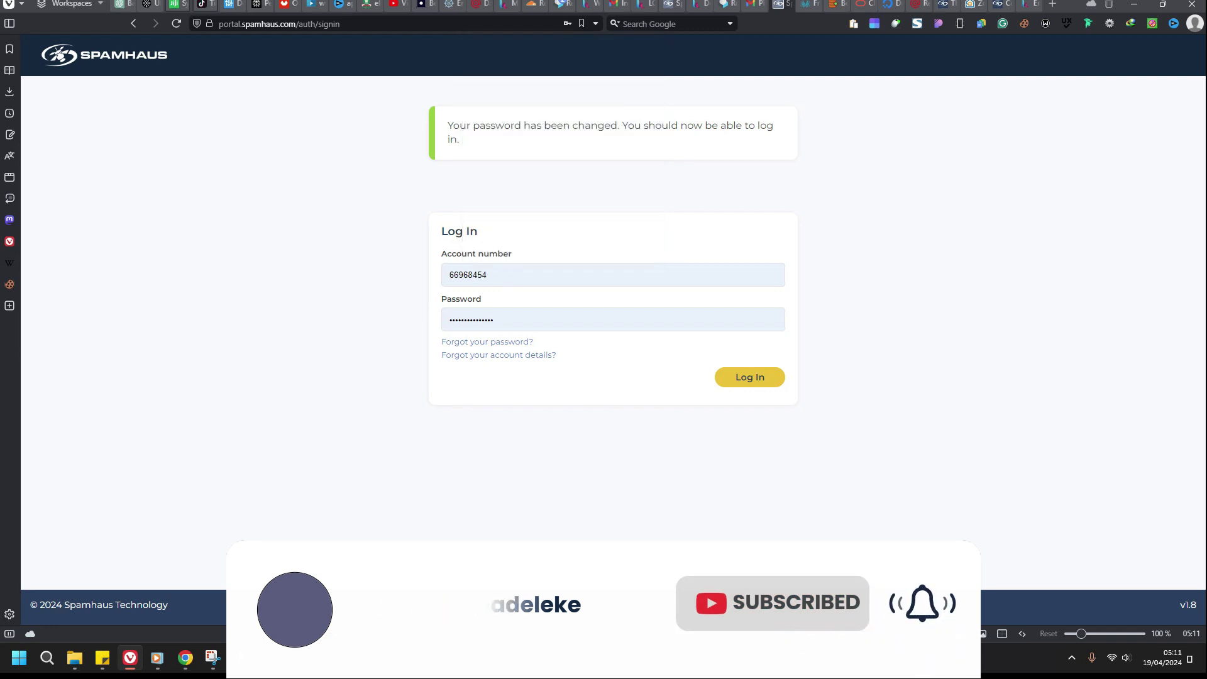
pyautogui.press('Return')
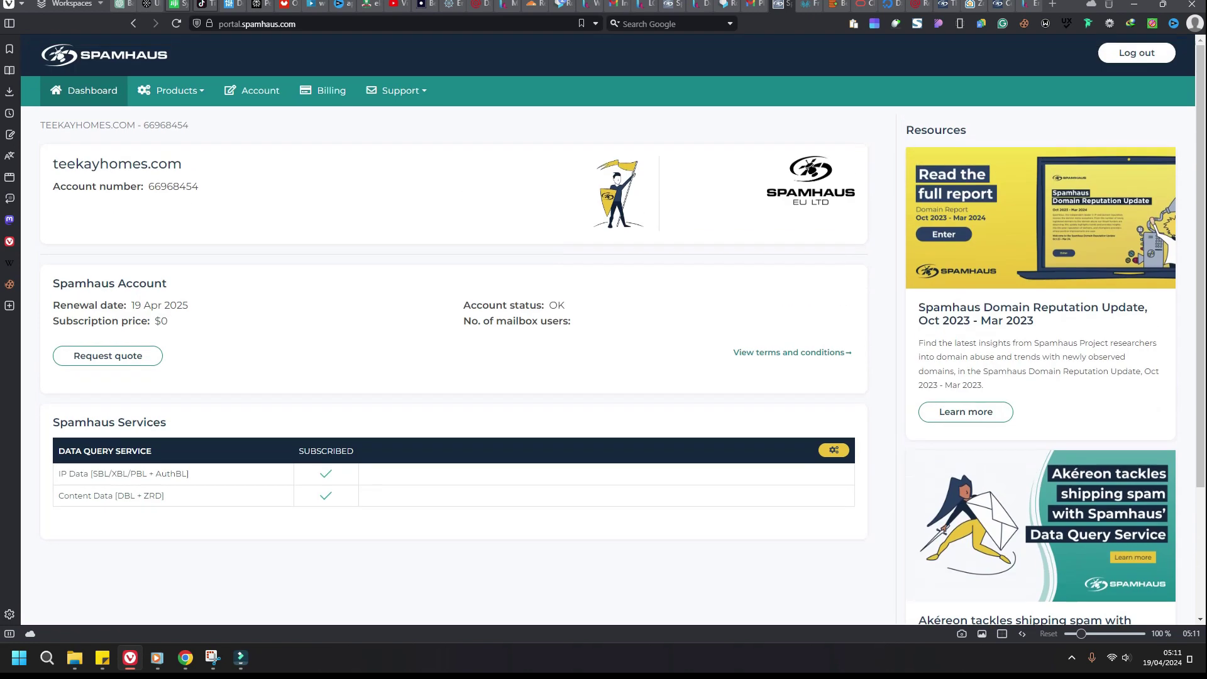
# Step: Go to the DQS page under Products and locate the access keys
pyautogui.click(171, 91)
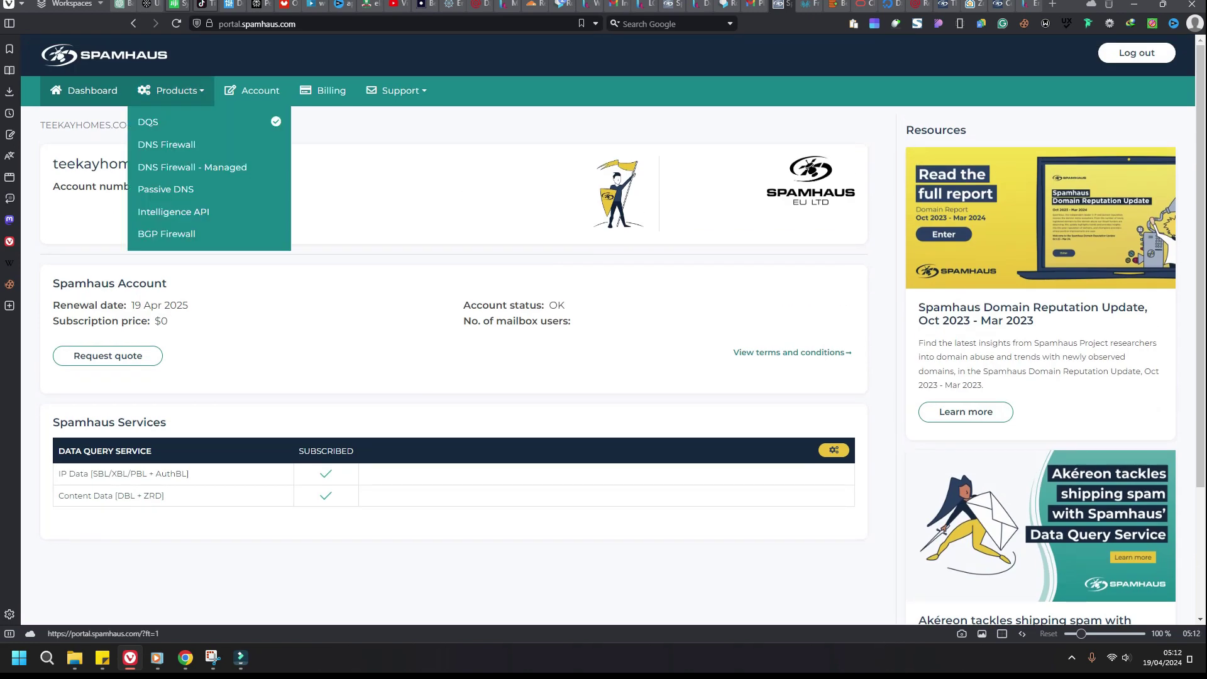
pyautogui.click(270, 119)
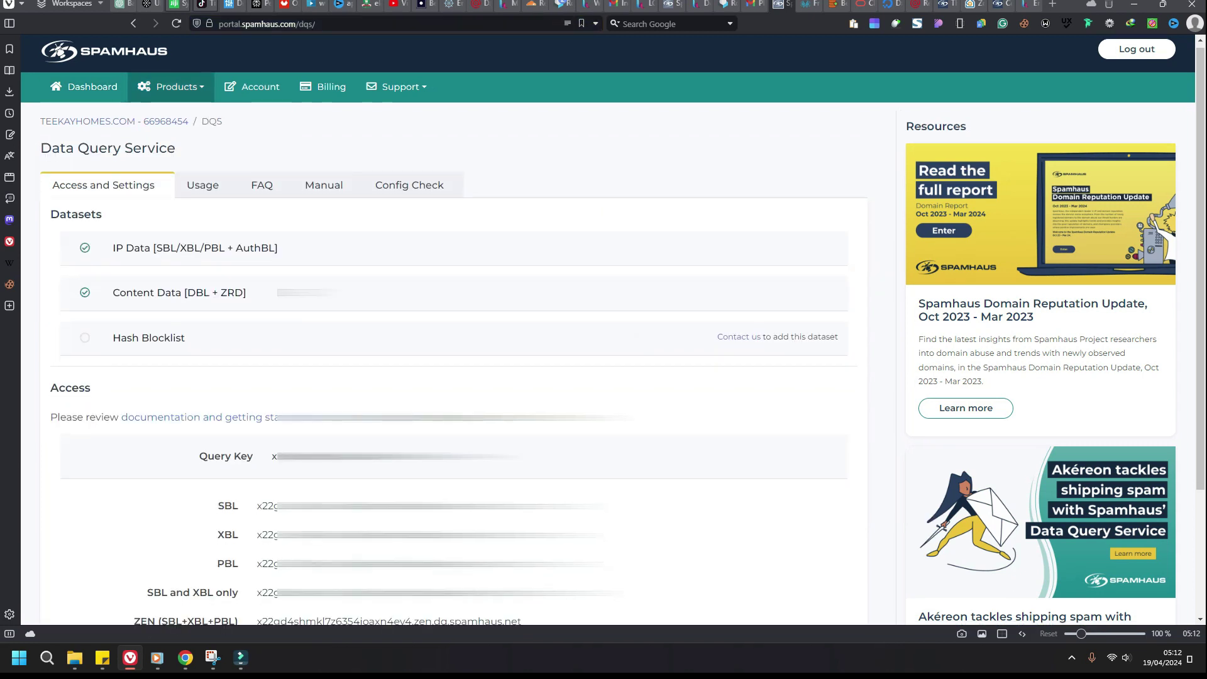
pyautogui.scroll(-3, 613, 330)
pyautogui.scroll(1, 613, 330)
pyautogui.scroll(-1, 614, 330)
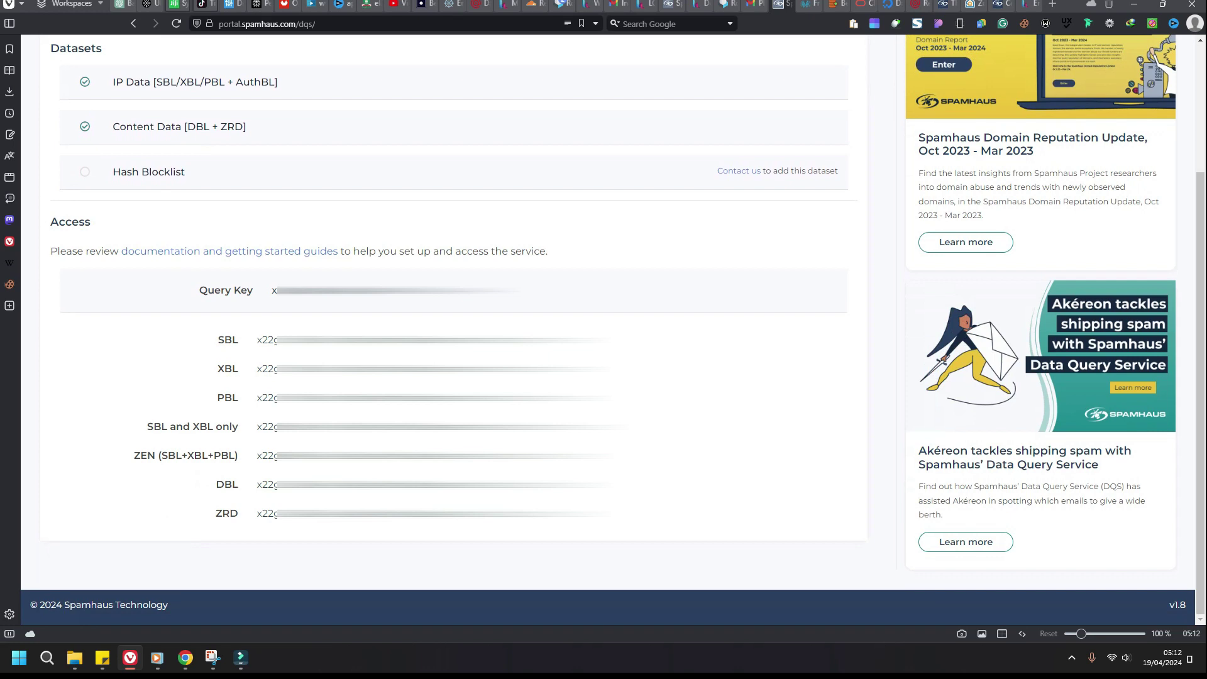
pyautogui.scroll(3, 613, 330)
pyautogui.scroll(-3, 613, 330)
# Step: Copy the ZEN (SBL+XBL+PBL) query-key hostname and bring up the DigitalOcean project
pyautogui.moveTo(257, 455)
pyautogui.mouseDown()
pyautogui.moveTo(601, 455)
pyautogui.moveTo(257, 455)
pyautogui.mouseUp()
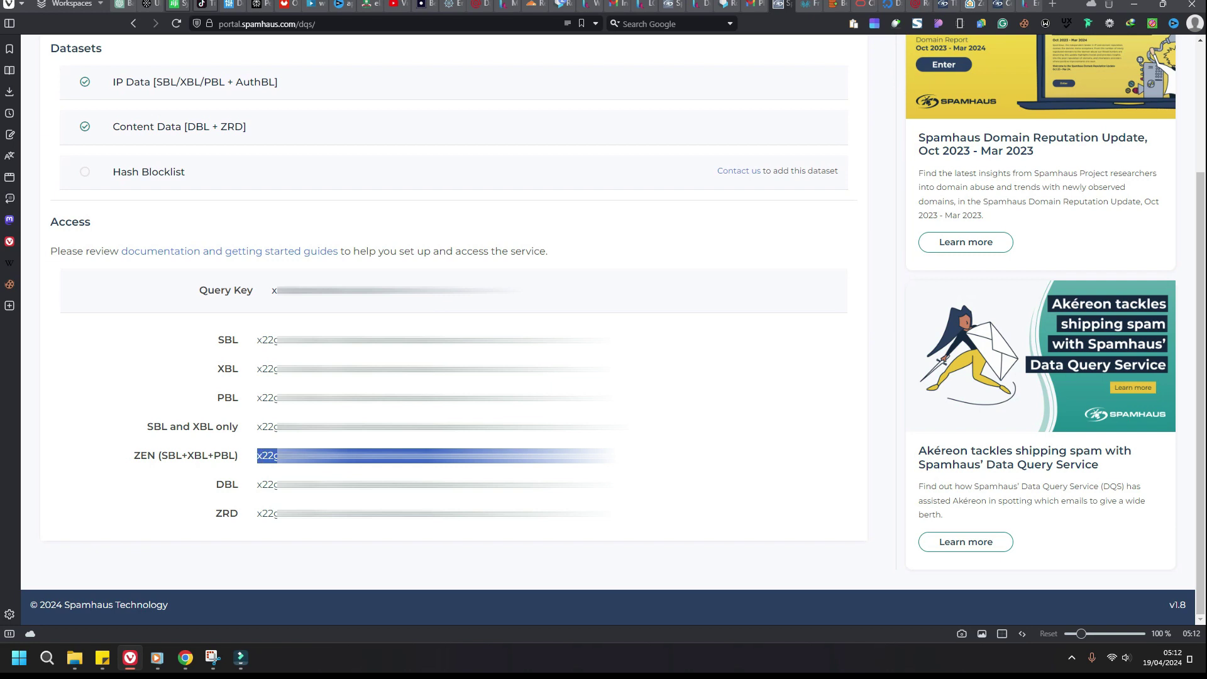
pyautogui.rightClick(271, 459)
pyautogui.click(296, 237)
pyautogui.scroll(2, 603, 330)
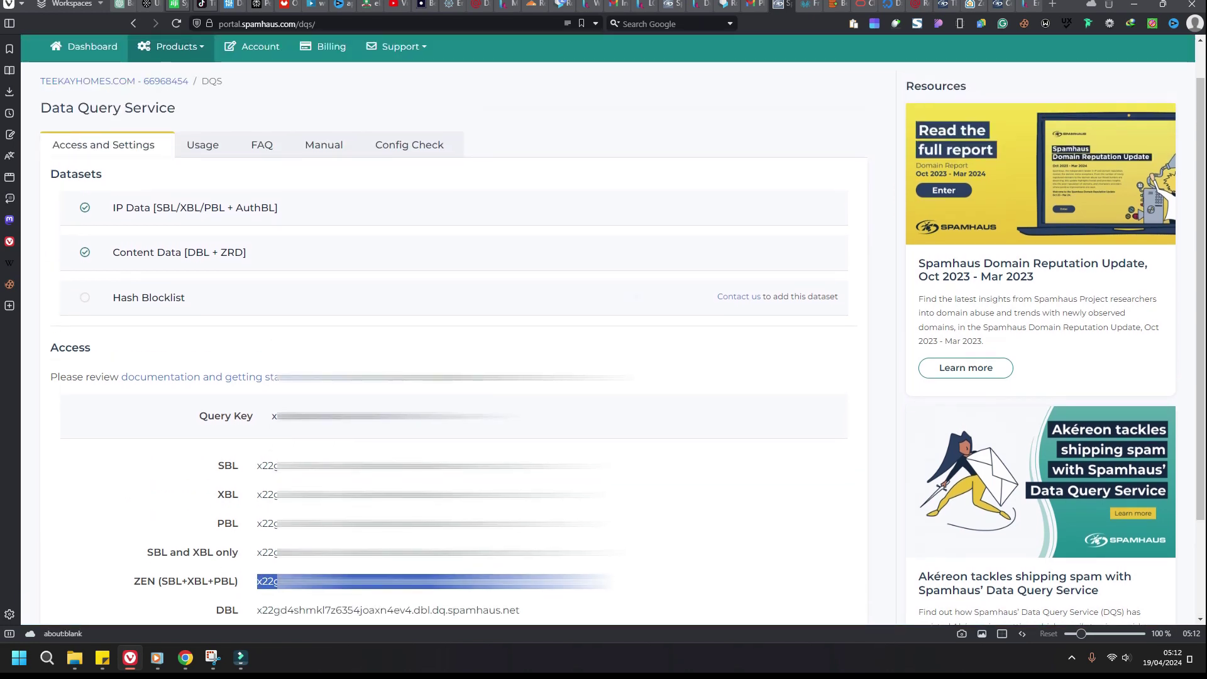
pyautogui.scroll(1, 604, 330)
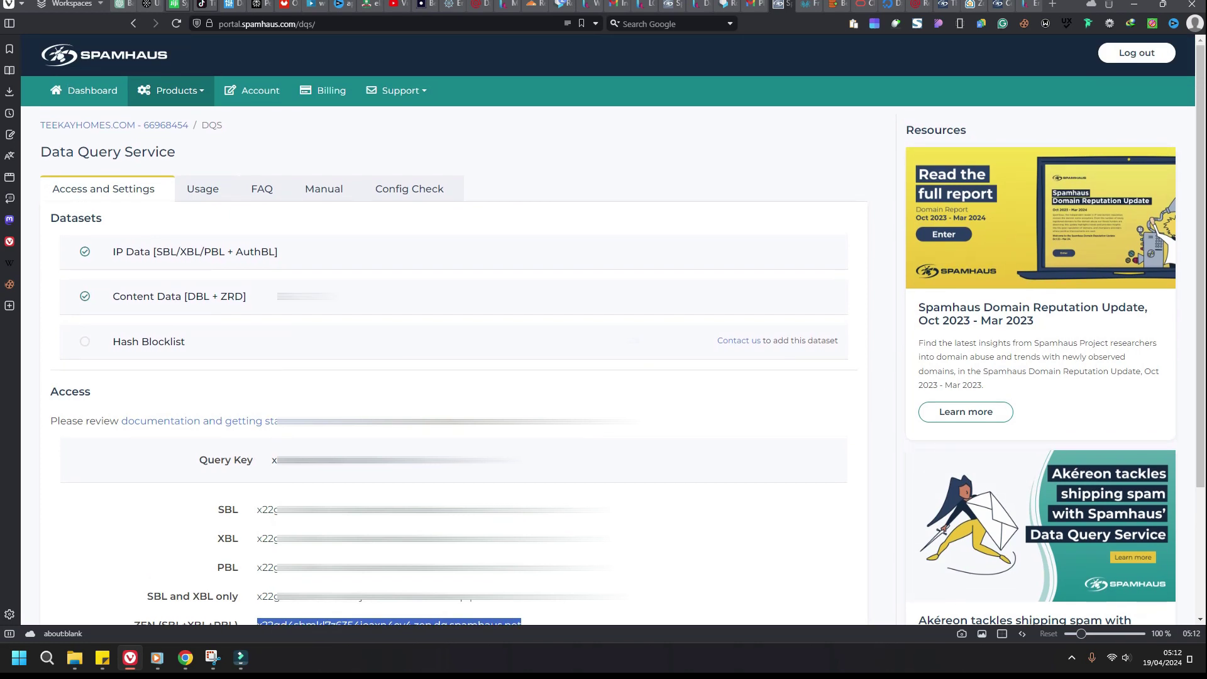
pyautogui.click(185, 658)
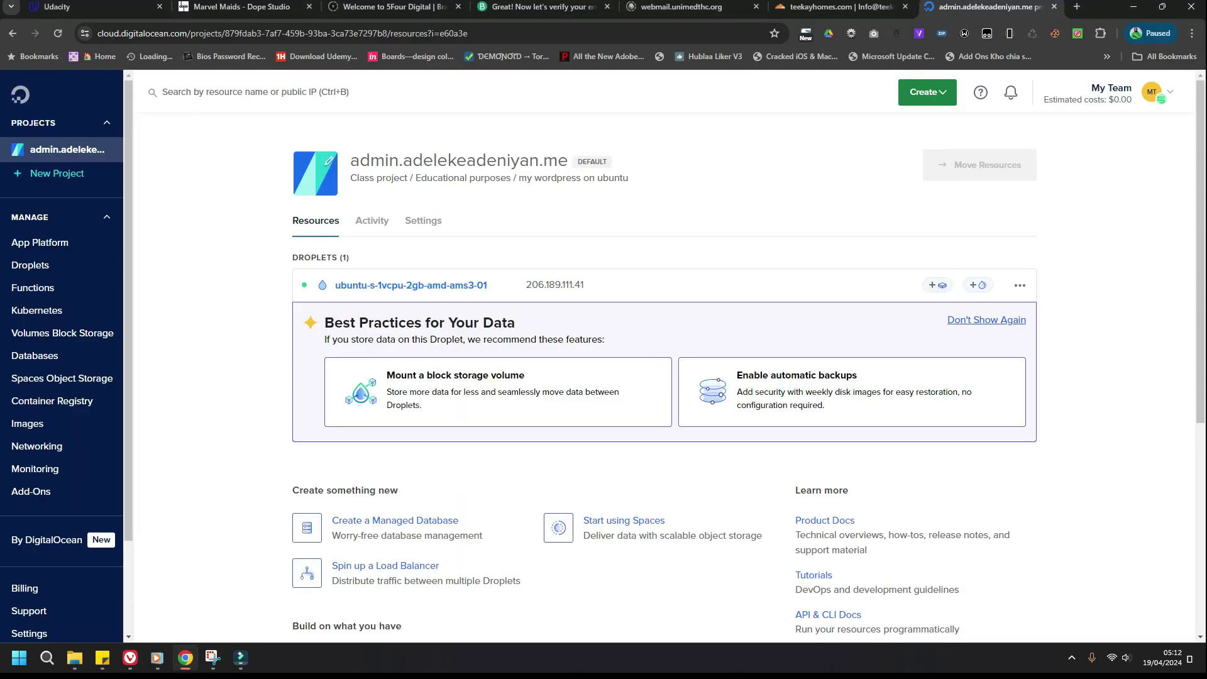
# Step: Launch the droplet's web console from its actions menu
pyautogui.click(1019, 285)
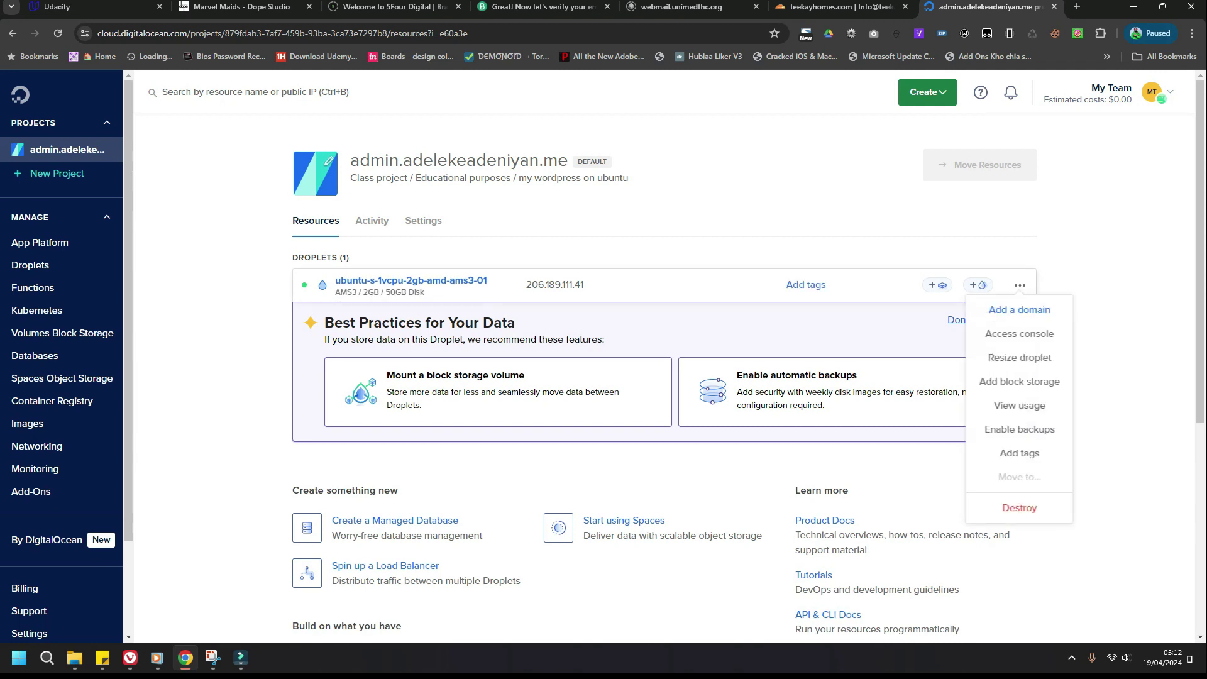
pyautogui.click(1020, 334)
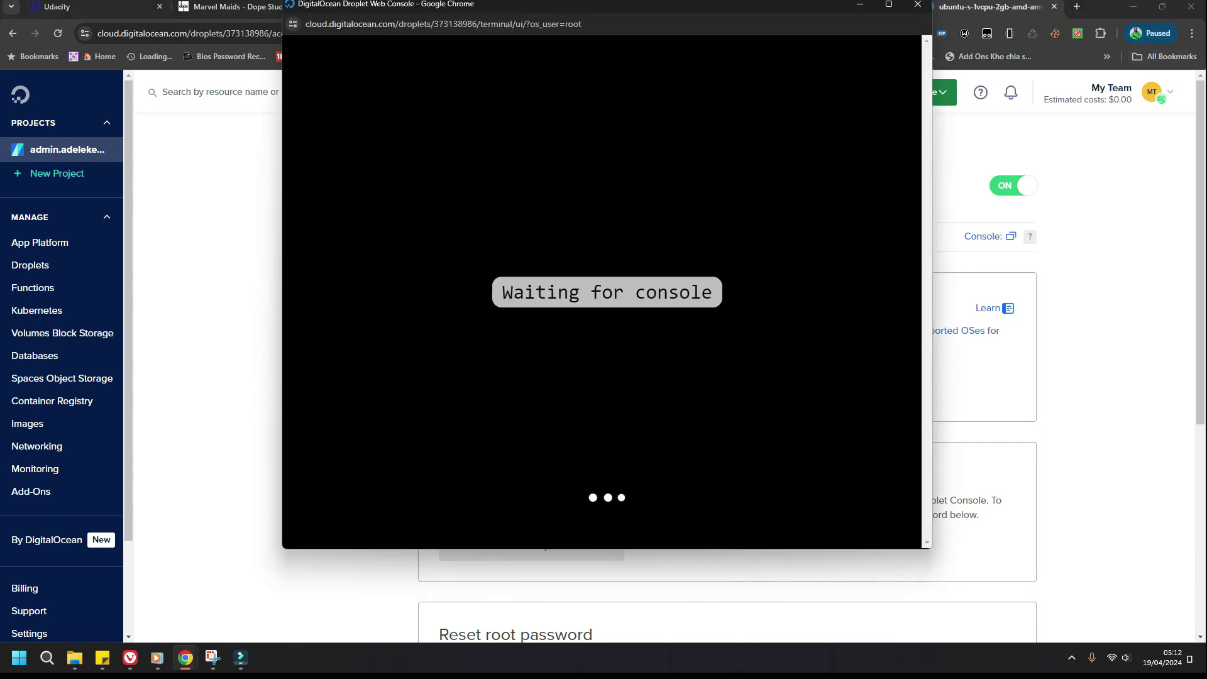
pyautogui.moveTo(715, 3); pyautogui.dragTo(884, 72)
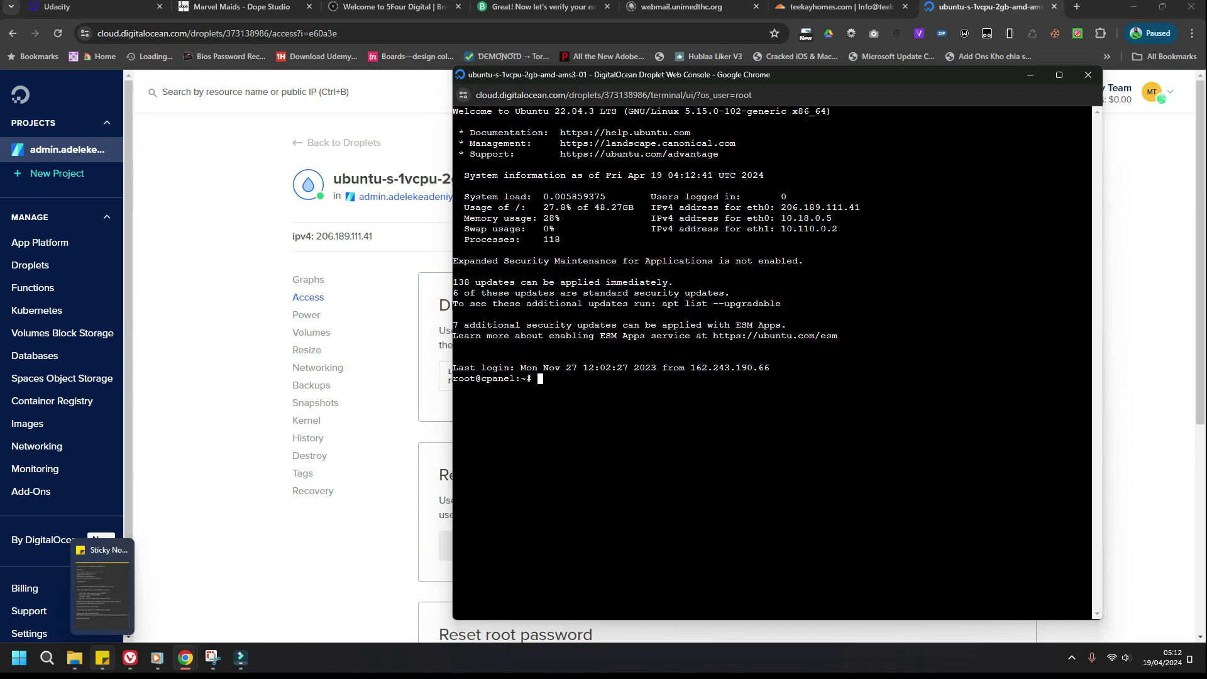
pyautogui.click(102, 658)
pyautogui.hotkey('alt', 'Tab')
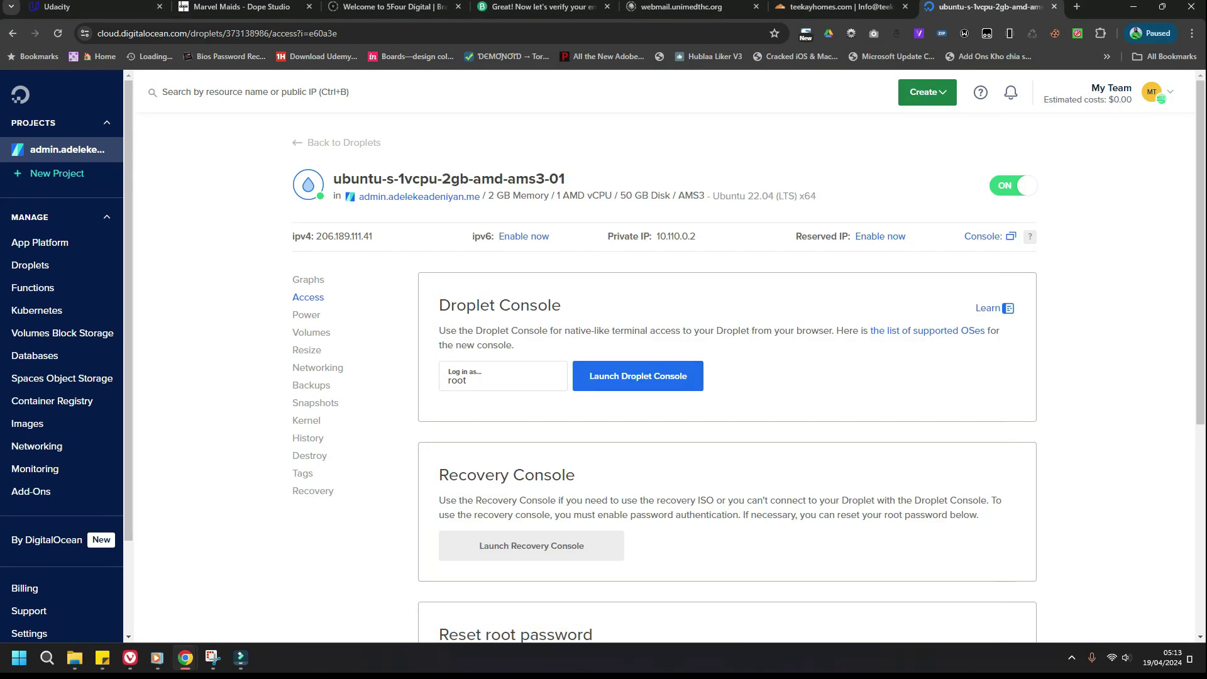
pyautogui.moveTo(186, 658)
pyautogui.click(248, 588)
# Step: Edit /etc/exim4/dnsbl.conf in nano and delete the zen.spamhaus.org entry
pyautogui.write('nano')
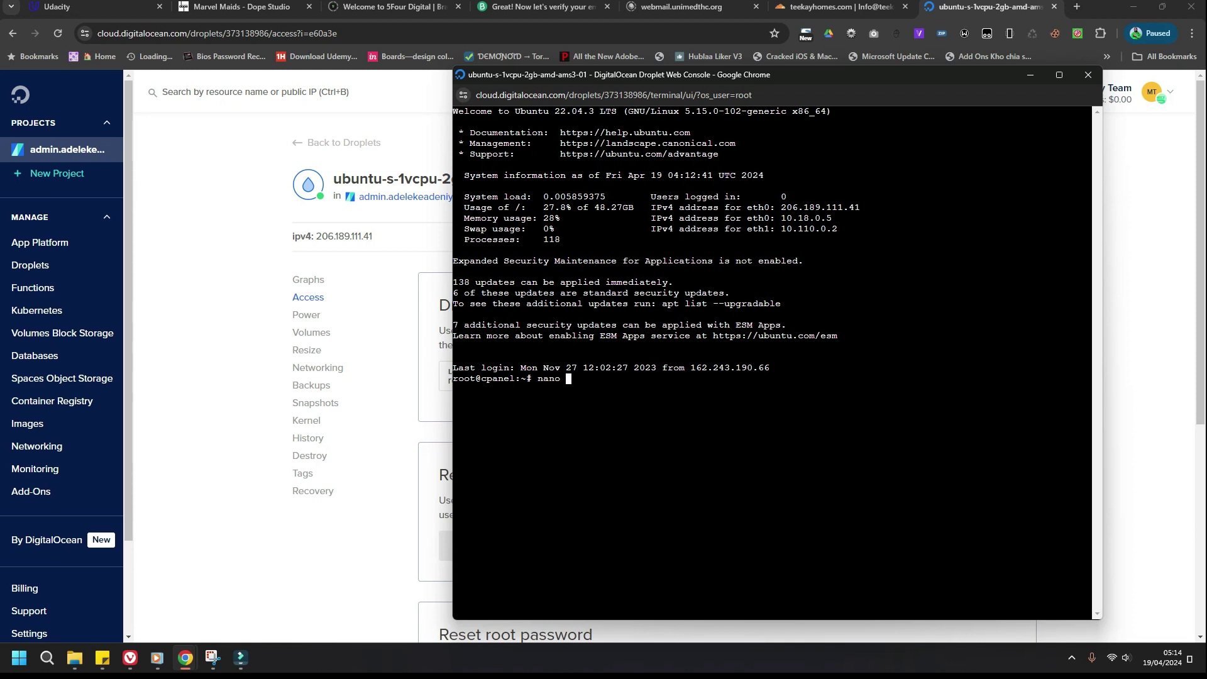
pyautogui.rightClick(696, 107)
pyautogui.click(755, 238)
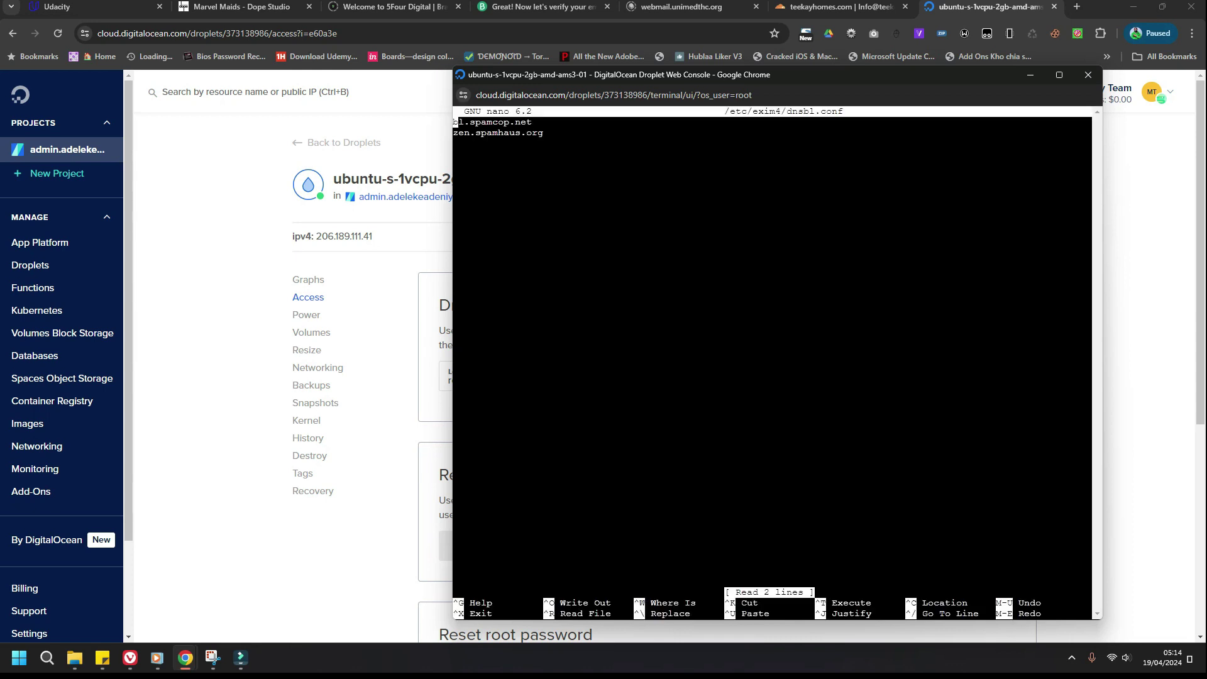
pyautogui.click(455, 132)
pyautogui.press('Right')
pyautogui.press('Right')
pyautogui.press('Right')
pyautogui.press('Right')
pyautogui.press('Right')
pyautogui.press('Right')
pyautogui.press('Right')
pyautogui.press('Right')
pyautogui.press('Right')
pyautogui.press('Right')
pyautogui.press('Right')
pyautogui.press('Right')
pyautogui.press('Right')
pyautogui.press('Right')
pyautogui.press('Right')
pyautogui.press('Right')
pyautogui.press('BackSpace')
pyautogui.press('BackSpace')
pyautogui.press('BackSpace')
pyautogui.press('BackSpace')
pyautogui.press('BackSpace')
pyautogui.press('BackSpace')
pyautogui.press('BackSpace')
pyautogui.press('BackSpace')
pyautogui.press('BackSpace')
pyautogui.press('BackSpace')
pyautogui.press('BackSpace')
pyautogui.press('BackSpace')
pyautogui.press('BackSpace')
pyautogui.press('BackSpace')
pyautogui.press('BackSpace')
pyautogui.press('BackSpace')
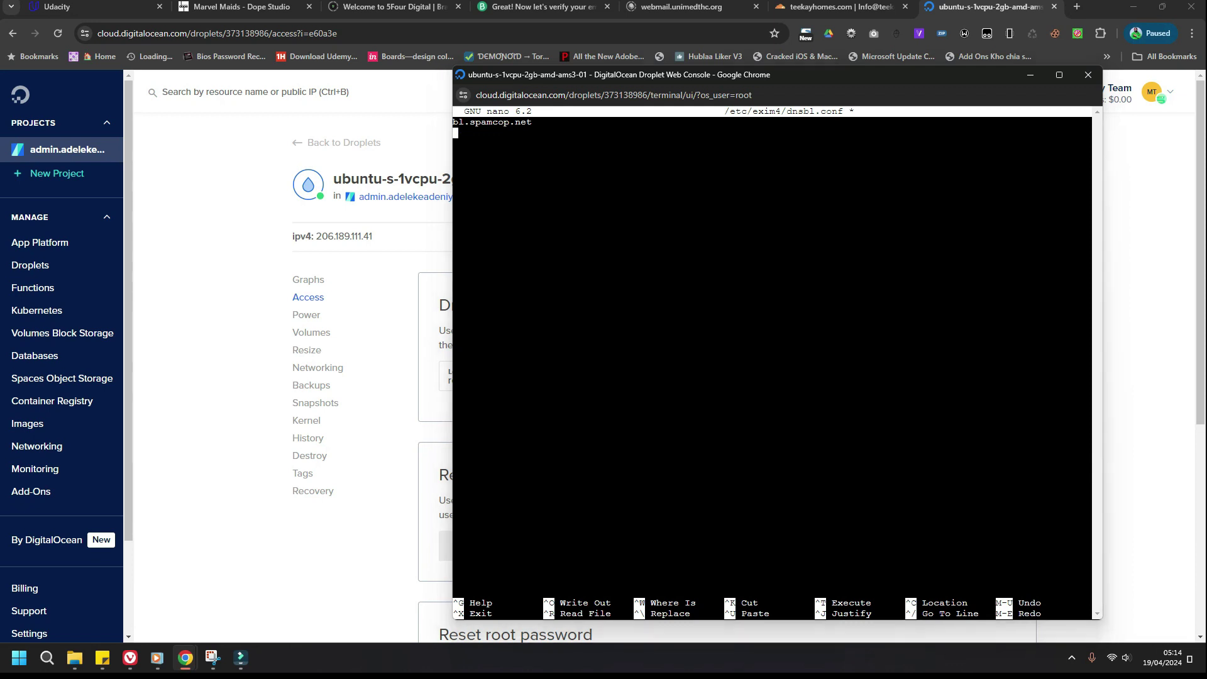
# Step: Paste the DQS ZEN key hostname in its place and save the file
pyautogui.hotkey('alt', 'Tab')
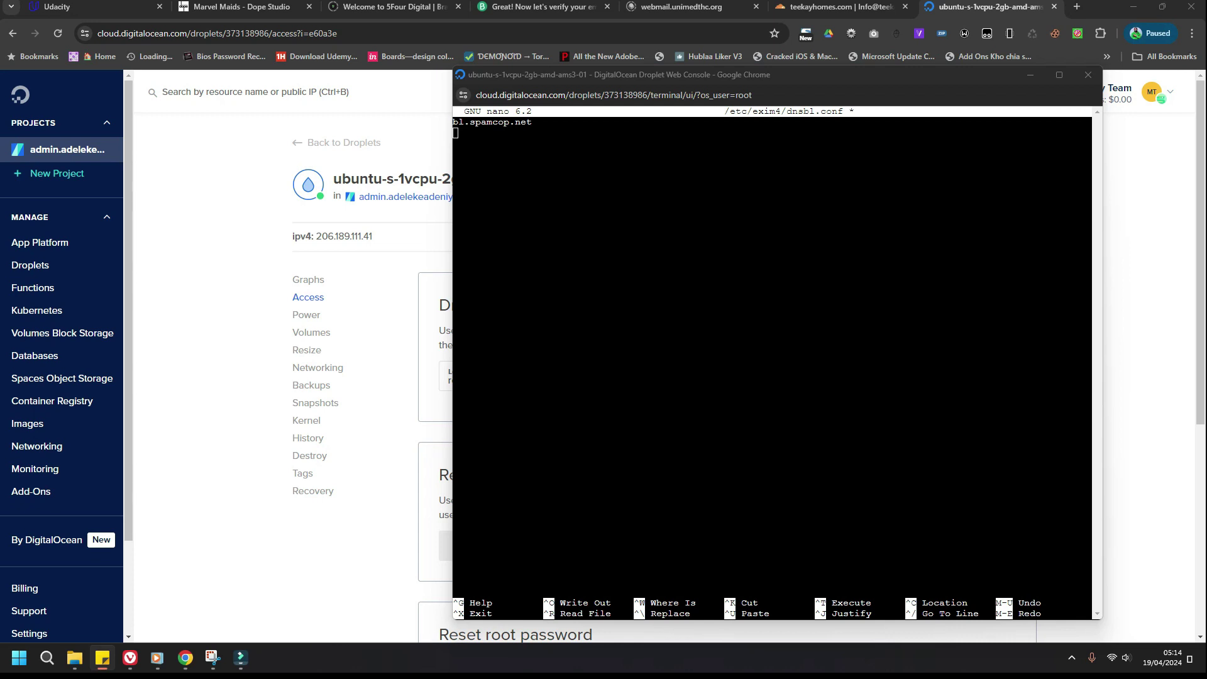
pyautogui.hotkey('alt', 'Tab')
pyautogui.rightClick(496, 145)
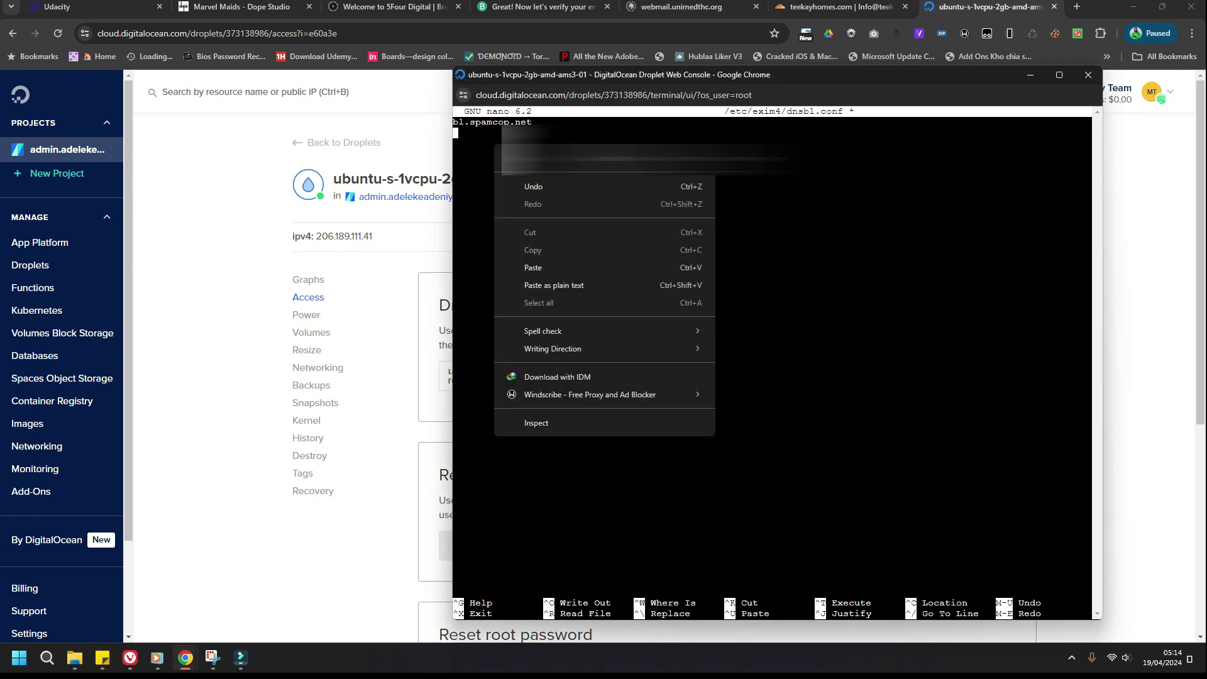
pyautogui.click(522, 267)
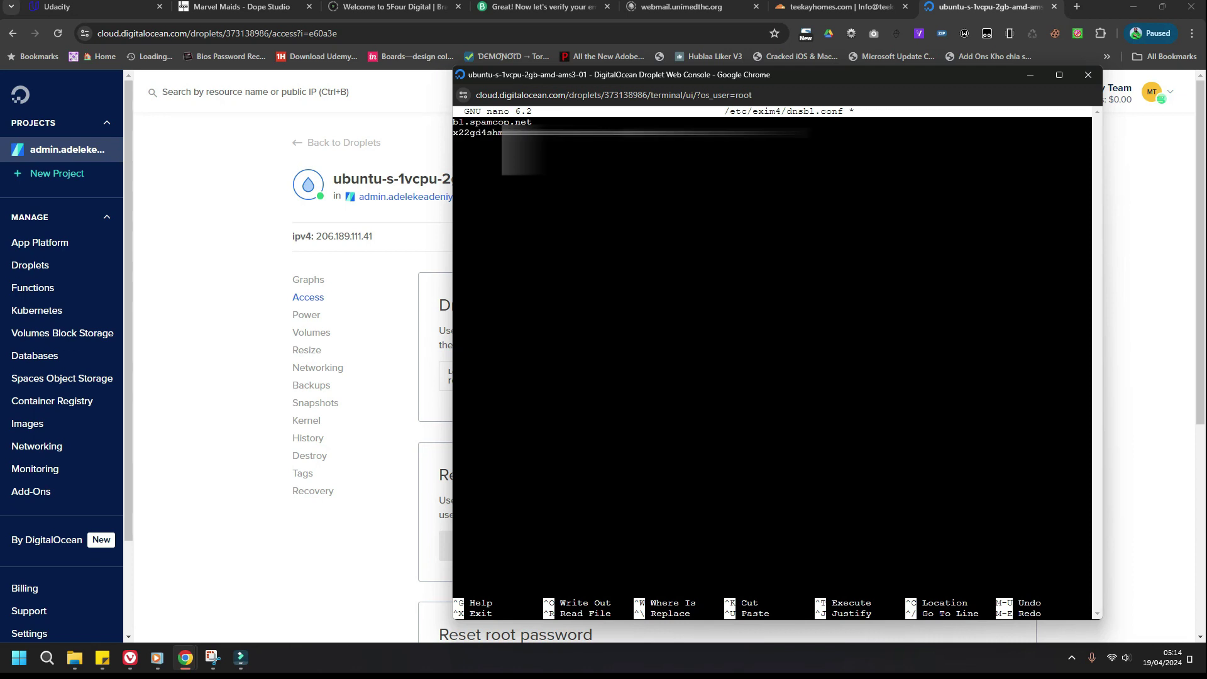
pyautogui.hotkey('ctrl', 'x')
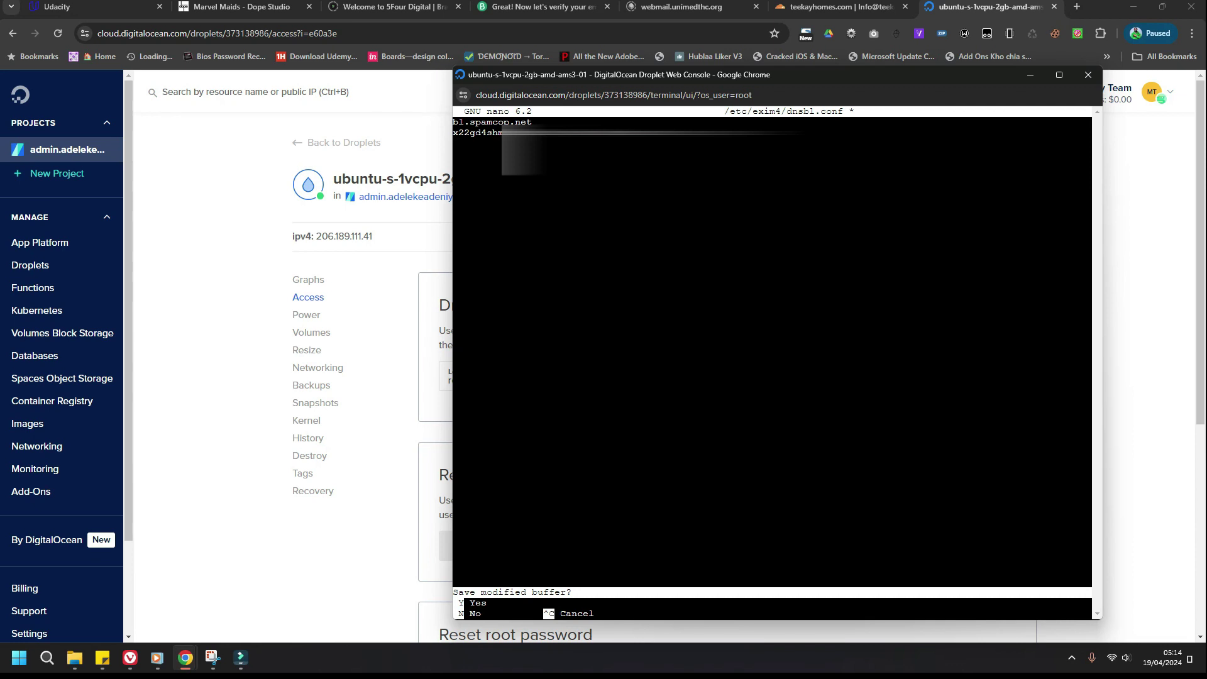
pyautogui.press('y')
pyautogui.press('Return')
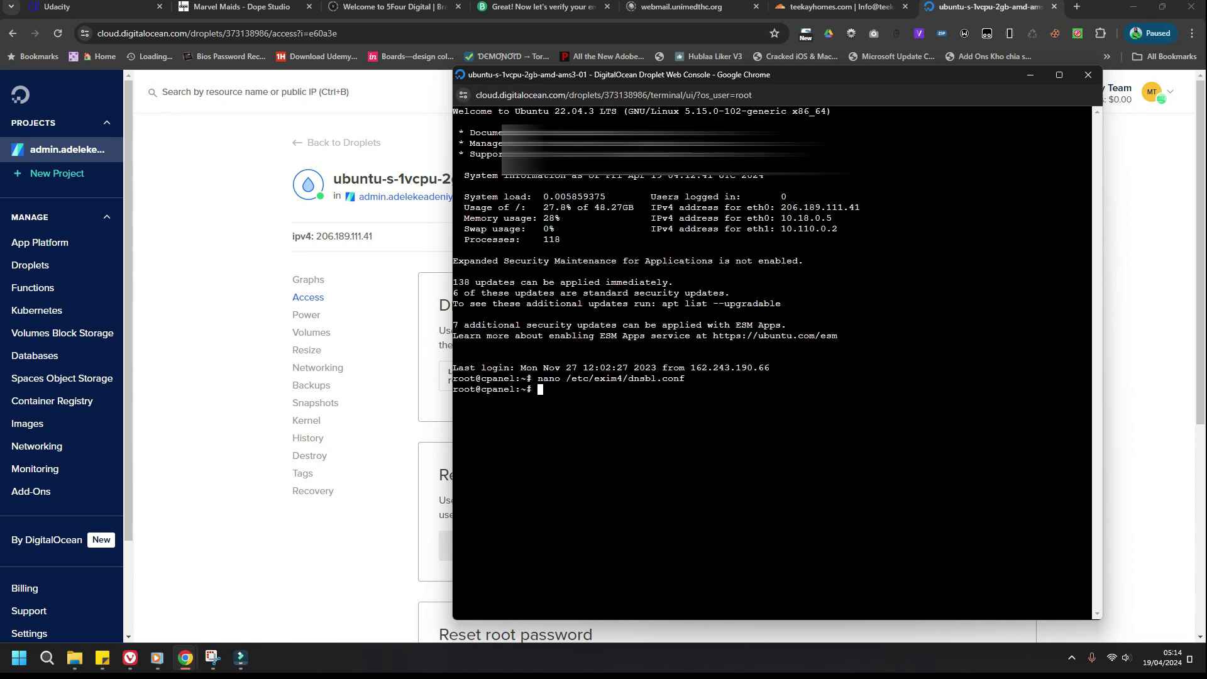
# Step: Edit /etc/exim4/exim4.conf.template in nano using the command from the Hestia docs
pyautogui.click(130, 657)
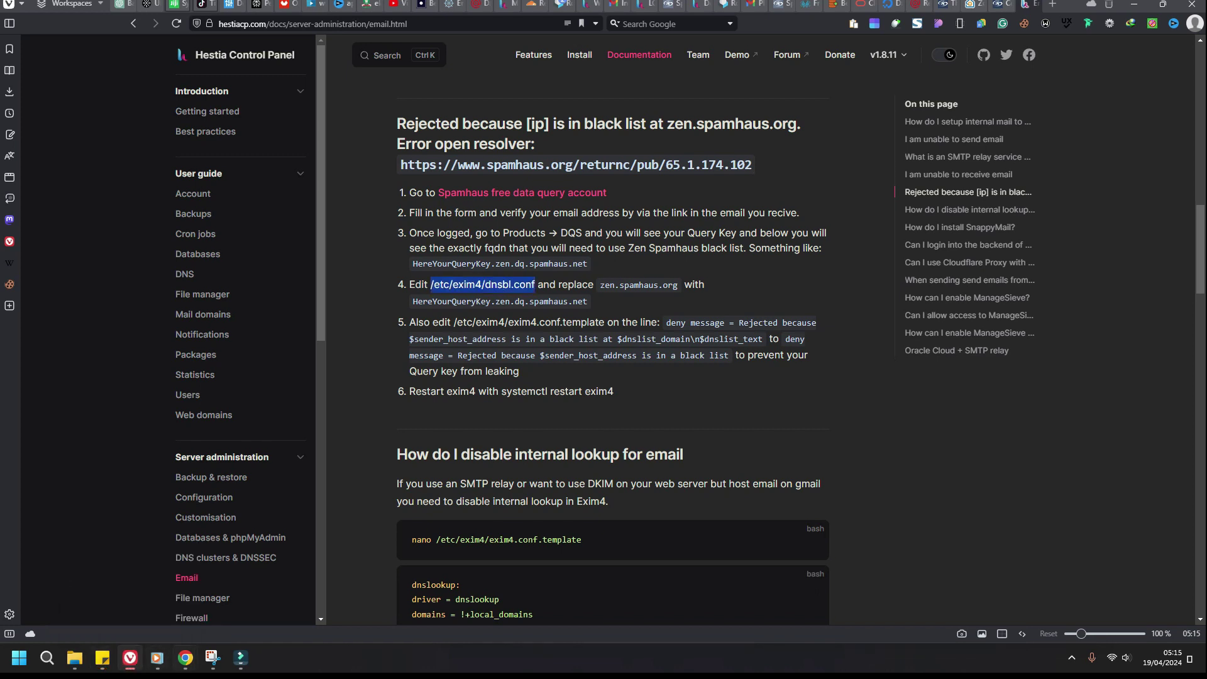
pyautogui.moveTo(185, 657)
pyautogui.click(252, 598)
pyautogui.rightClick(554, 112)
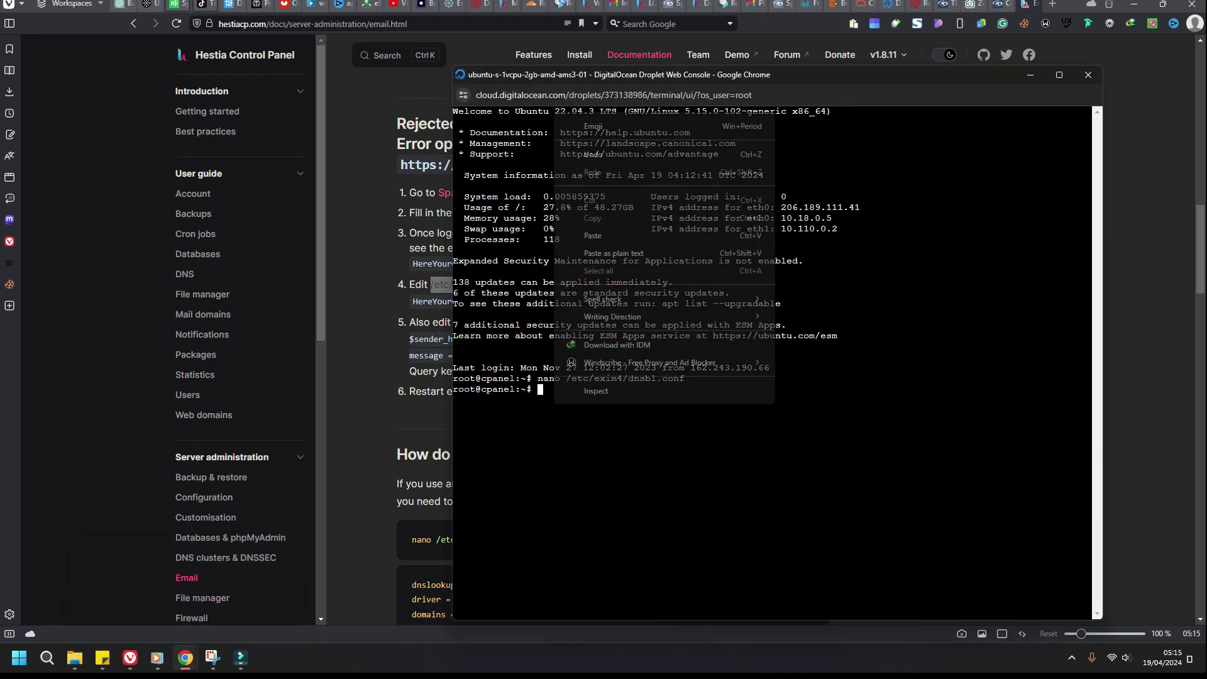
pyautogui.press('Escape')
pyautogui.hotkey('ctrl', 'v')
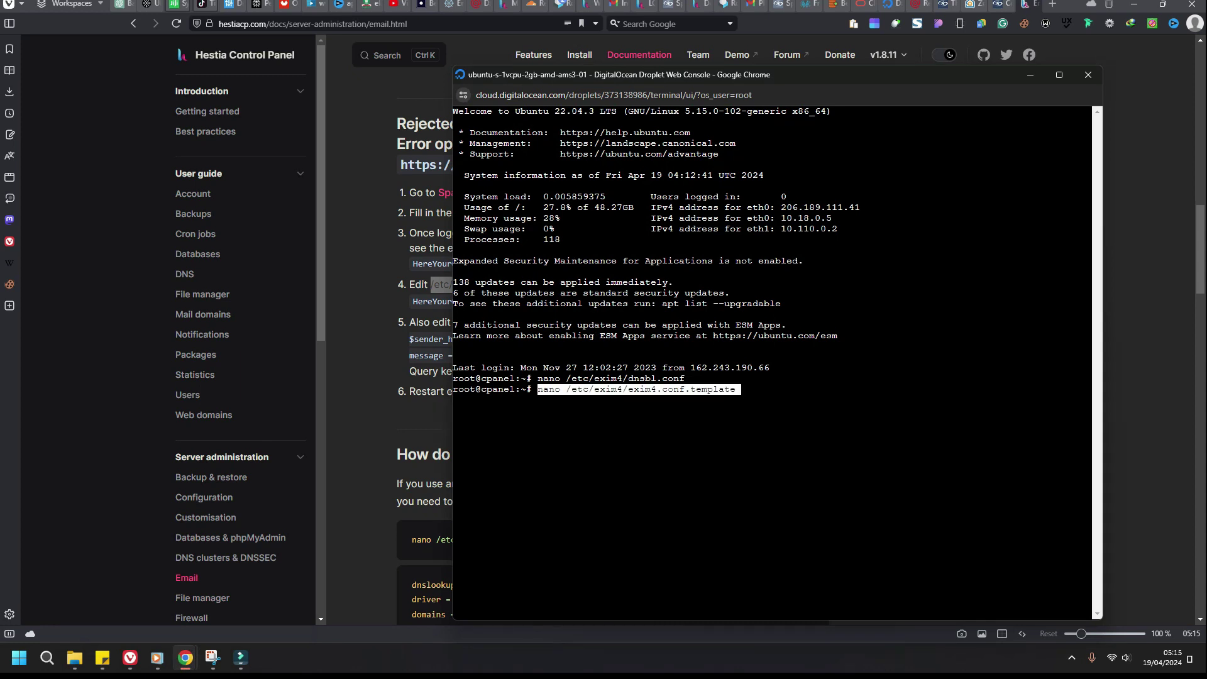
pyautogui.press('Return')
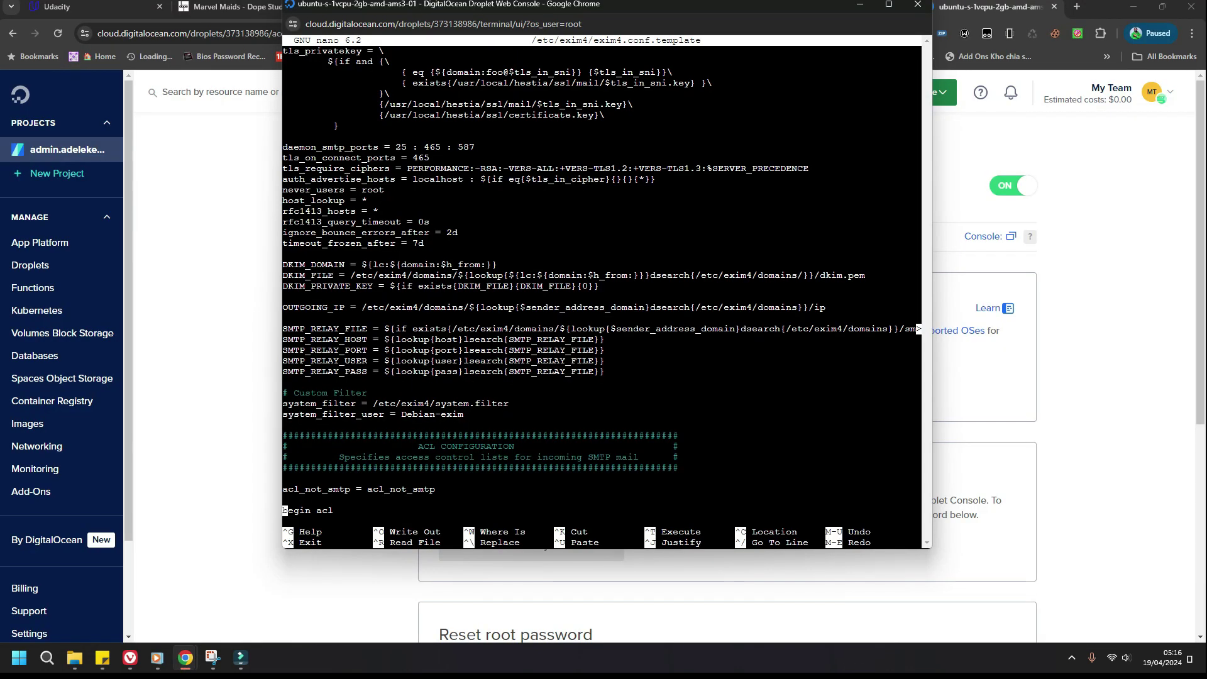
# Step: Move through the file past acl_check_mail to the acl_check_rcpt rules
pyautogui.click(130, 658)
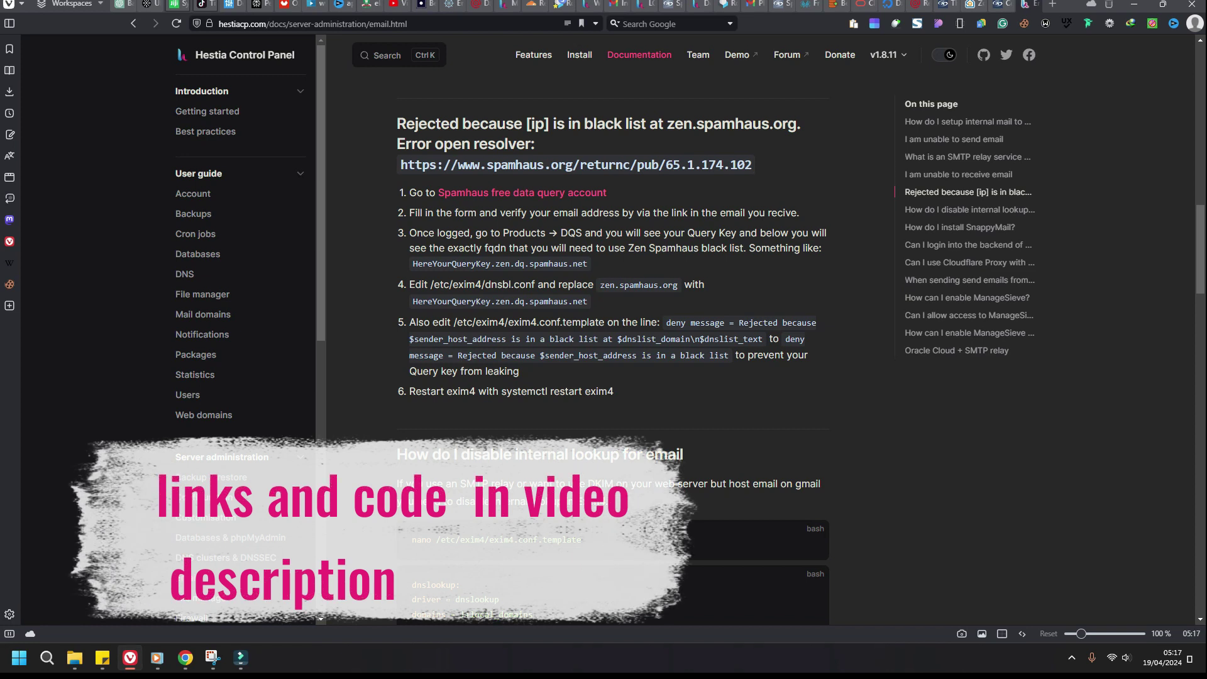
pyautogui.hotkey('alt', 'Tab')
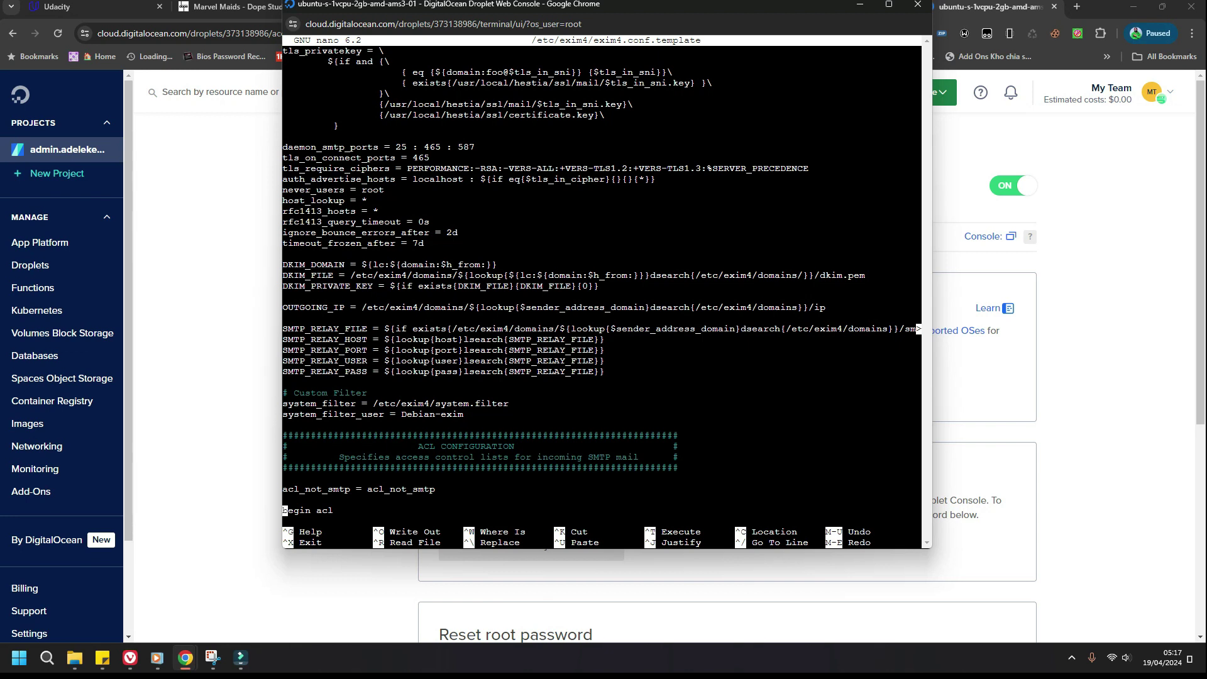
pyautogui.press('Down')
pyautogui.press('Down')
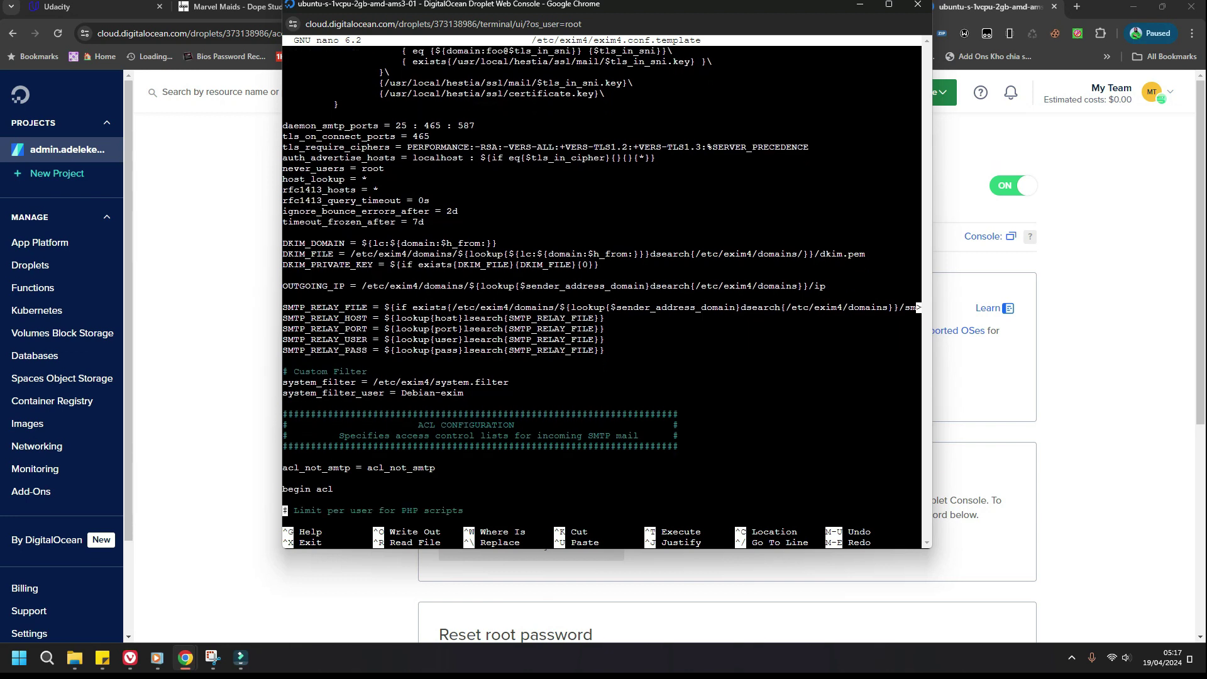
pyautogui.press('Down')
pyautogui.press('Down')
pyautogui.press('Down')
pyautogui.press('Down')
pyautogui.press('Down')
pyautogui.press('Down')
pyautogui.press('Down')
pyautogui.press('Down')
pyautogui.press('Down')
pyautogui.press('Down')
pyautogui.press('Down')
pyautogui.press('Down')
pyautogui.press('Down')
pyautogui.press('Down')
pyautogui.press('Down')
pyautogui.press('Down')
pyautogui.press('Down')
pyautogui.press('Down')
pyautogui.press('Down')
pyautogui.press('Down')
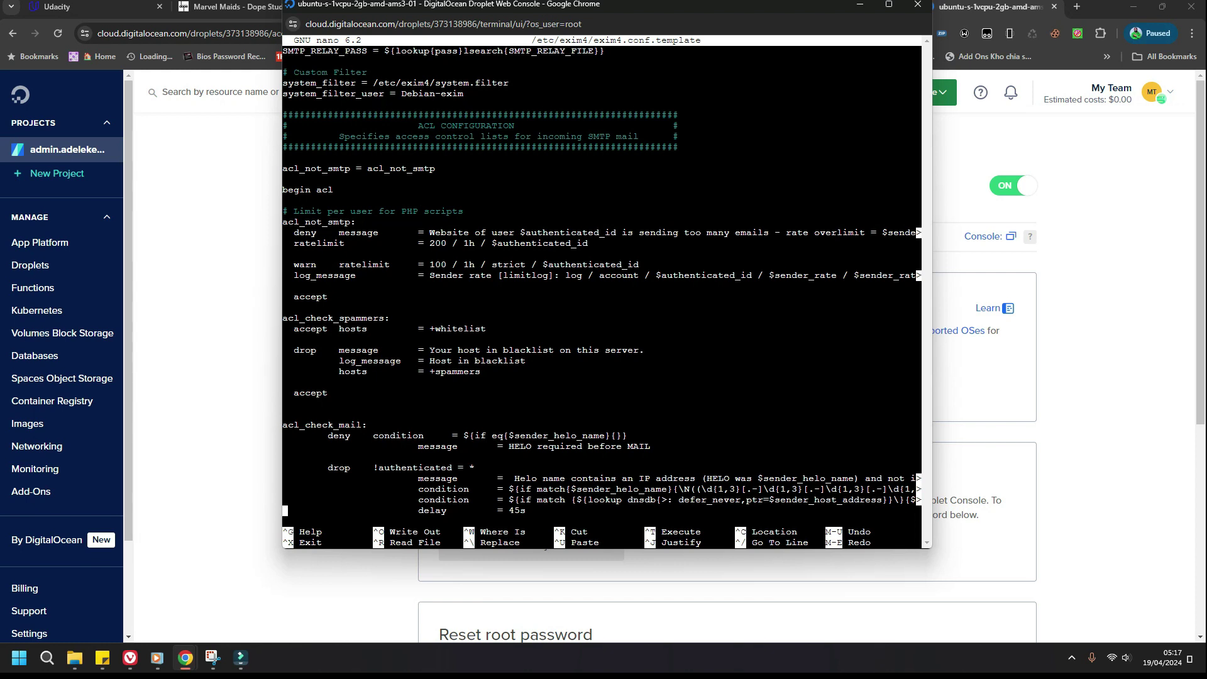
pyautogui.press('Right')
pyautogui.press('Right')
pyautogui.press('Down')
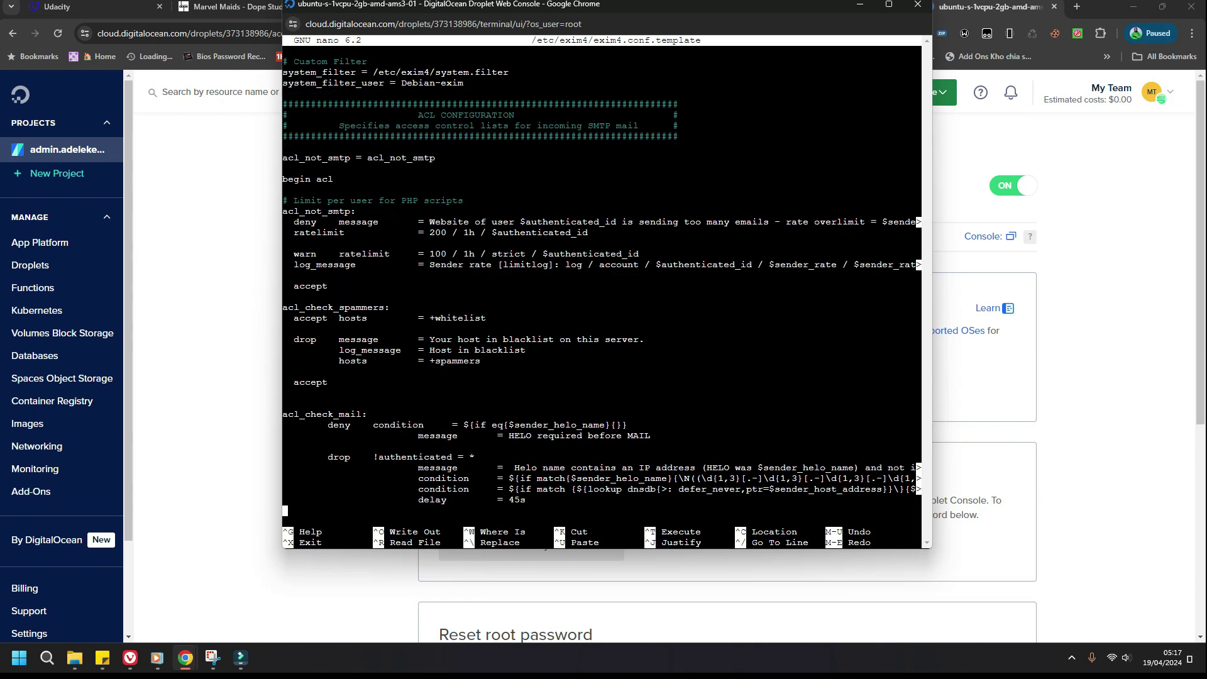
pyautogui.hotkey('alt', 'Down')
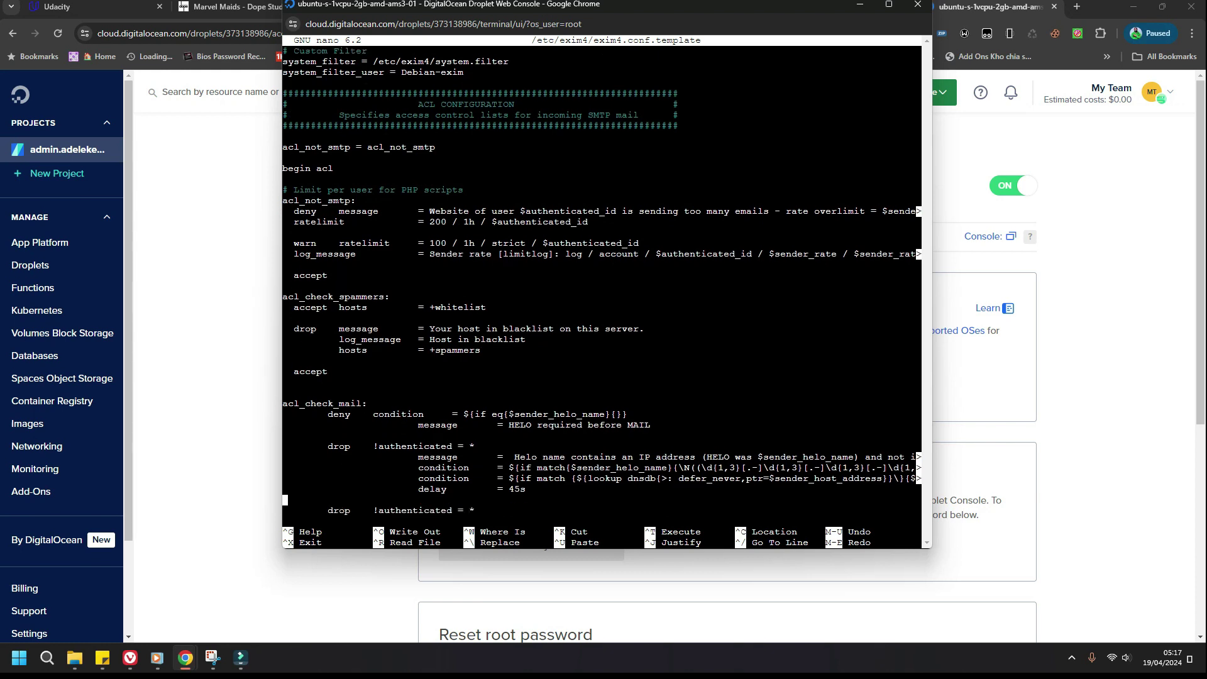
pyautogui.press('Up')
pyautogui.press('Up')
pyautogui.press('Up')
pyautogui.press('Up')
pyautogui.press('Up')
pyautogui.press('Up')
pyautogui.press('Up')
pyautogui.press('Up')
pyautogui.press('Up')
pyautogui.press('Up')
pyautogui.press('Up')
pyautogui.press('Up')
pyautogui.press('Up')
pyautogui.click(330, 371)
pyautogui.press('Down')
pyautogui.press('Down')
pyautogui.press('Down')
pyautogui.press('Down')
pyautogui.press('Down')
pyautogui.press('Down')
pyautogui.click(427, 510)
pyautogui.scroll(-2, 426, 510)
pyautogui.scroll(-4, 602, 282)
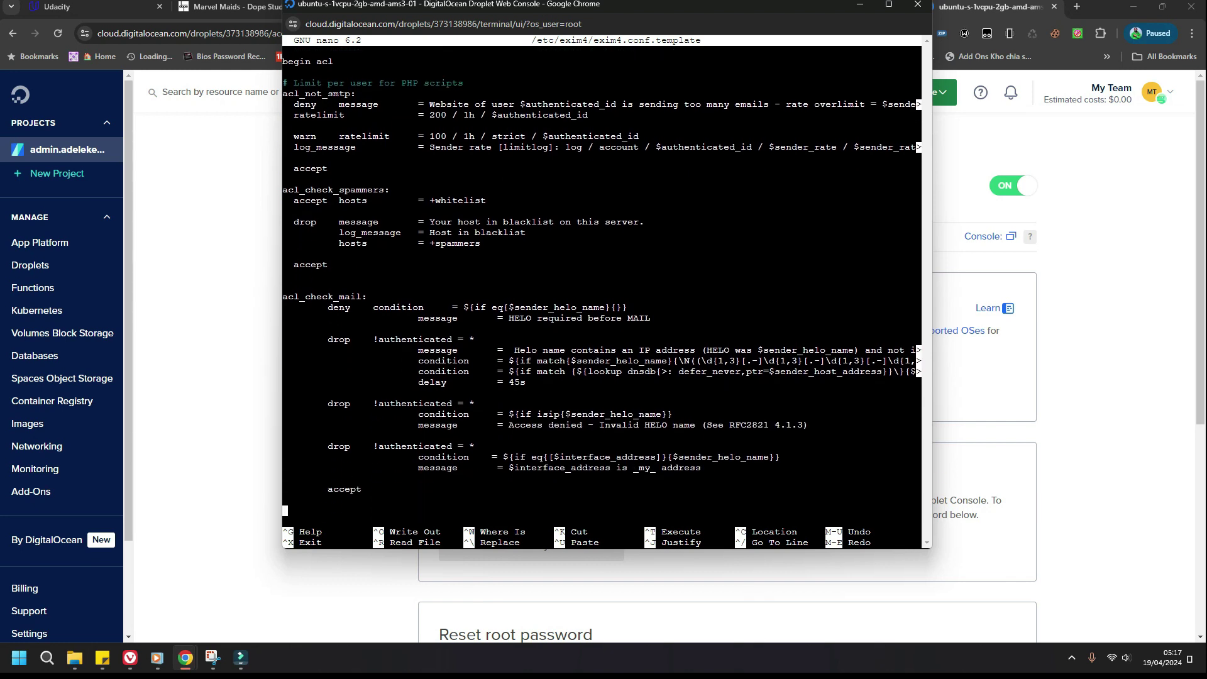
pyautogui.scroll(-5, 601, 282)
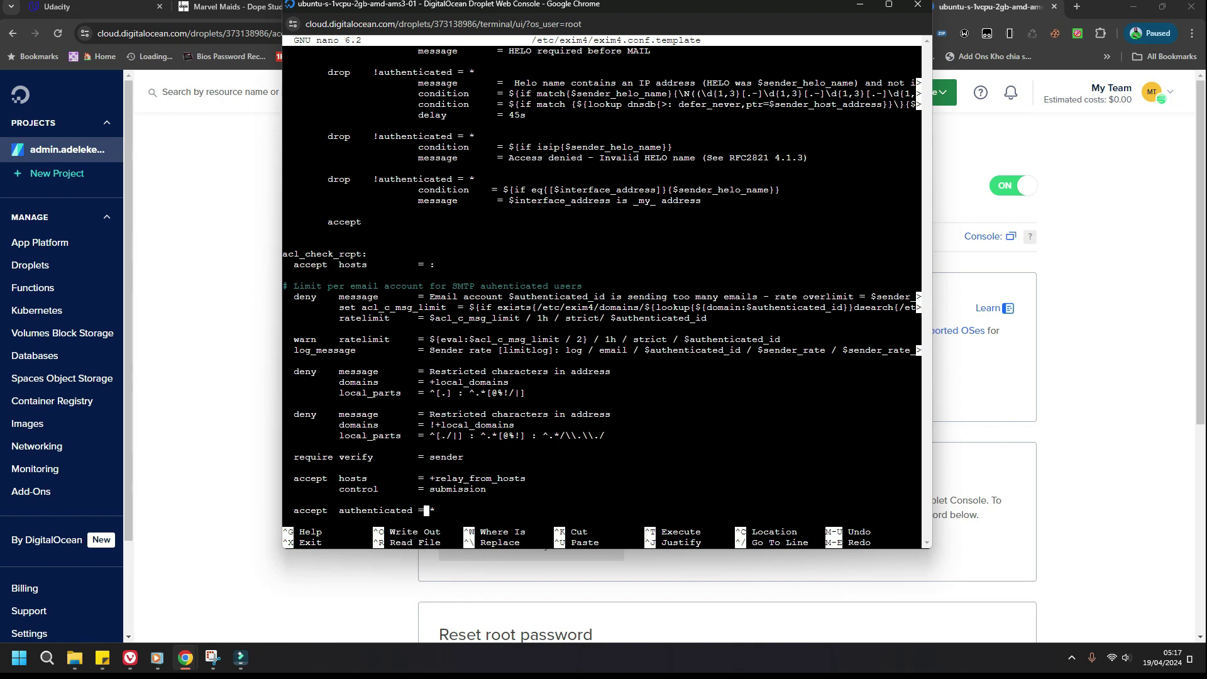
# Step: Trim the black-list deny message so it ends at 'is in a black list'
pyautogui.scroll(-3, 601, 282)
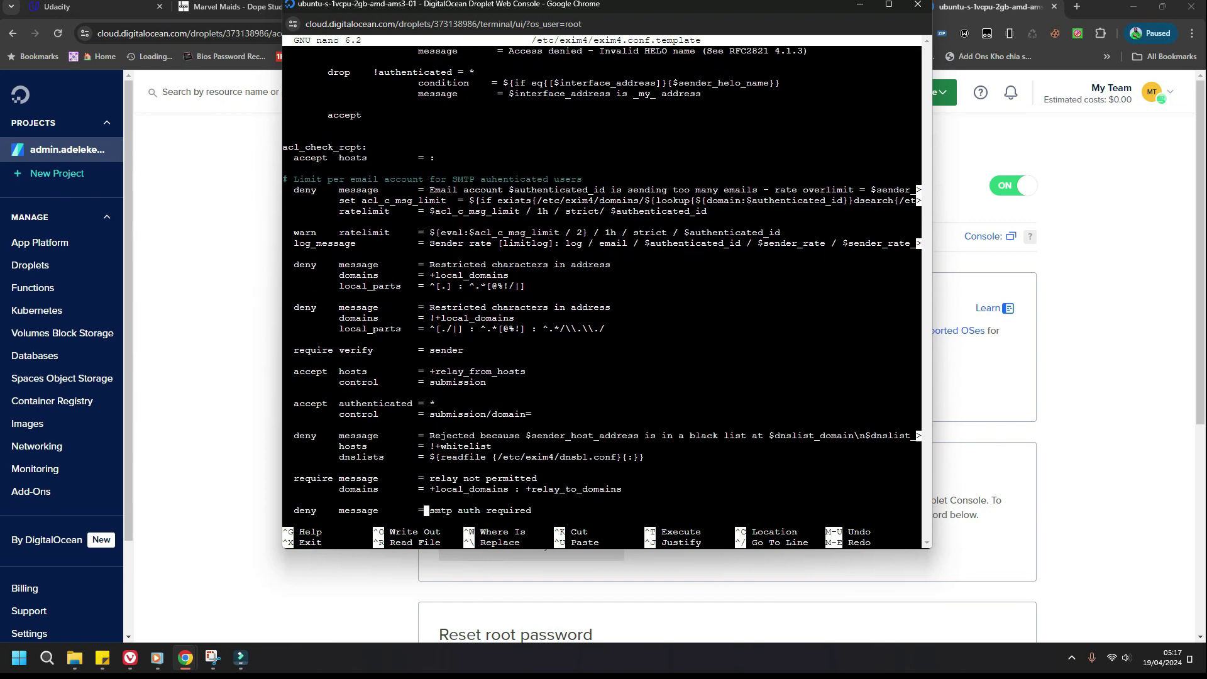
pyautogui.click(284, 500)
pyautogui.click(426, 489)
pyautogui.click(284, 468)
pyautogui.click(426, 446)
pyautogui.click(426, 436)
pyautogui.click(432, 436)
pyautogui.press('Right')
pyautogui.press('Right')
pyautogui.press('Right')
pyautogui.press('Right')
pyautogui.press('Right')
pyautogui.press('Right')
pyautogui.press('Right')
pyautogui.press('Right')
pyautogui.press('Right')
pyautogui.press('Right')
pyautogui.press('Right')
pyautogui.press('Right')
pyautogui.press('Right')
pyautogui.press('Right')
pyautogui.press('Right')
pyautogui.press('Right')
pyautogui.press('Right')
pyautogui.press('Right')
pyautogui.press('Right')
pyautogui.press('Right')
pyautogui.press('Right')
pyautogui.press('Right')
pyautogui.press('Right')
pyautogui.press('Right')
pyautogui.press('Right')
pyautogui.press('Right')
pyautogui.press('Right')
pyautogui.press('Right')
pyautogui.press('Right')
pyautogui.press('Right')
pyautogui.press('Right')
pyautogui.press('Right')
pyautogui.press('Right')
pyautogui.press('Right')
pyautogui.press('Right')
pyautogui.press('Right')
pyautogui.press('Right')
pyautogui.press('Right')
pyautogui.press('Right')
pyautogui.press('Right')
pyautogui.press('Right')
pyautogui.press('Right')
pyautogui.press('Right')
pyautogui.press('Right')
pyautogui.press('BackSpace')
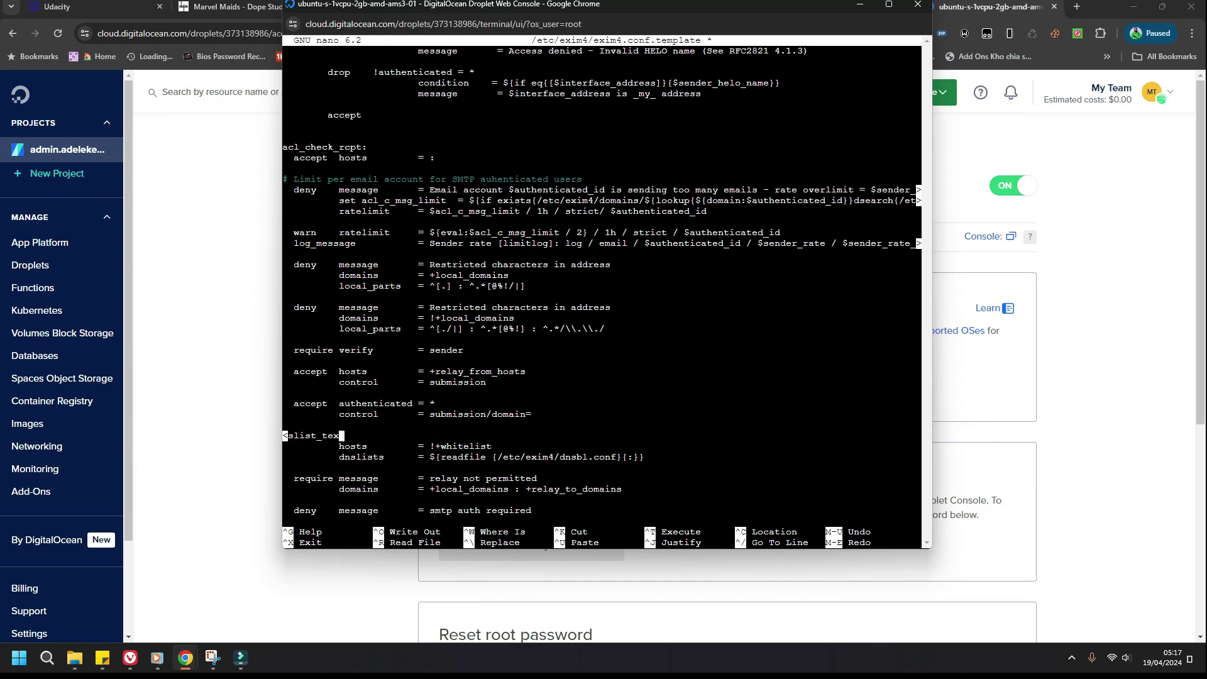
pyautogui.press('BackSpace')
pyautogui.press('BackSpace')
pyautogui.press('BackSpace')
pyautogui.press('BackSpace')
pyautogui.press('BackSpace')
pyautogui.press('BackSpace')
pyautogui.press('BackSpace')
pyautogui.press('BackSpace')
pyautogui.press('BackSpace')
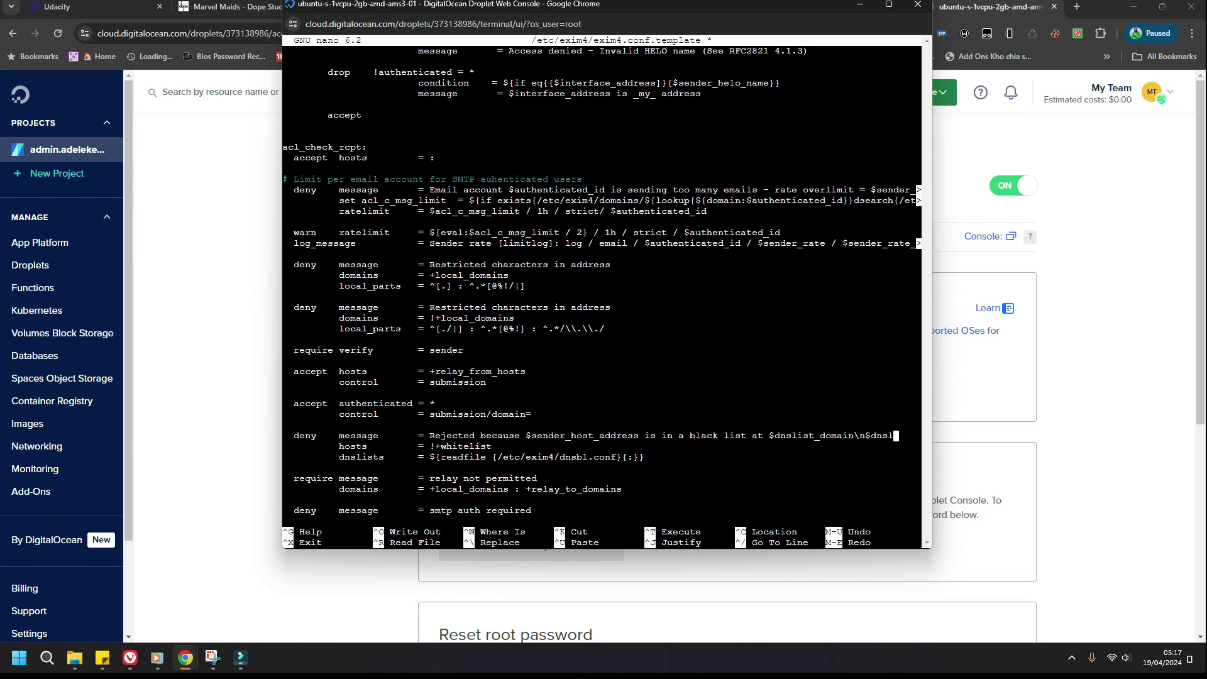
pyautogui.press('BackSpace')
pyautogui.press('BackSpace')
pyautogui.press('BackSpace')
pyautogui.press('BackSpace')
pyautogui.press('BackSpace')
pyautogui.press('BackSpace')
pyautogui.press('BackSpace')
pyautogui.press('BackSpace')
pyautogui.press('BackSpace')
pyautogui.press('BackSpace')
pyautogui.press('BackSpace')
pyautogui.press('BackSpace')
pyautogui.press('BackSpace')
pyautogui.press('BackSpace')
pyautogui.press('BackSpace')
pyautogui.press('BackSpace')
pyautogui.press('BackSpace')
pyautogui.press('BackSpace')
pyautogui.press('BackSpace')
pyautogui.press('BackSpace')
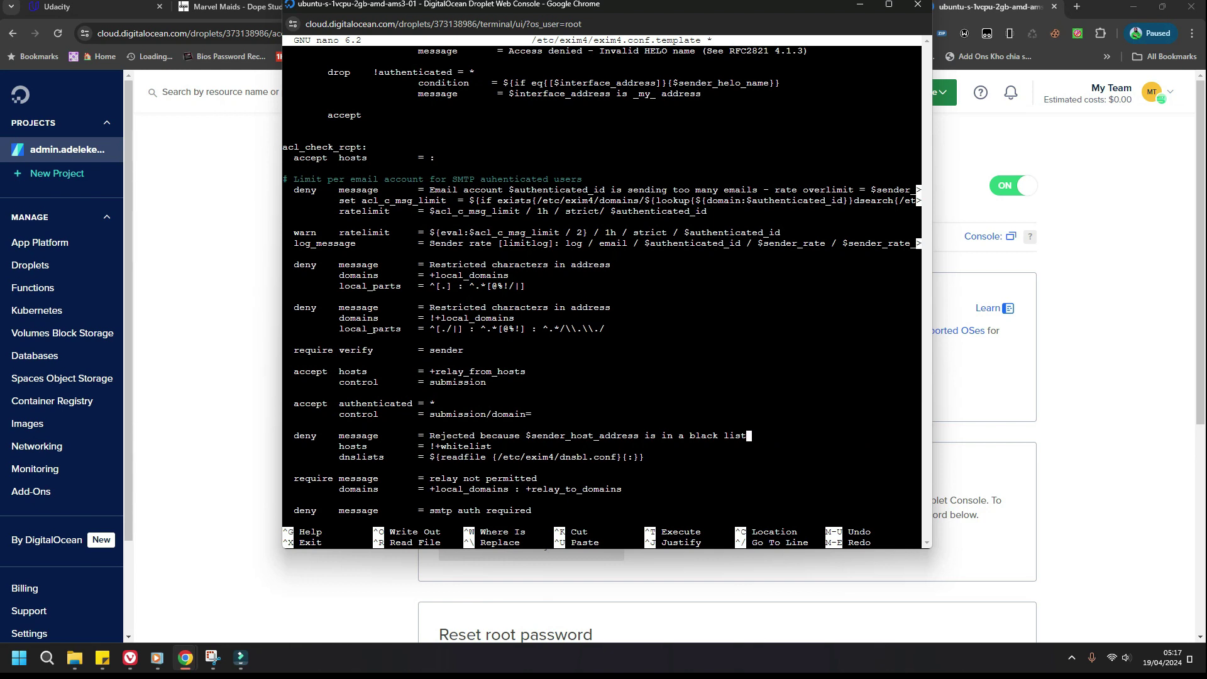
# Step: Save exim4.conf.template and exit nano
pyautogui.hotkey('ctrl', 'x')
pyautogui.press('y')
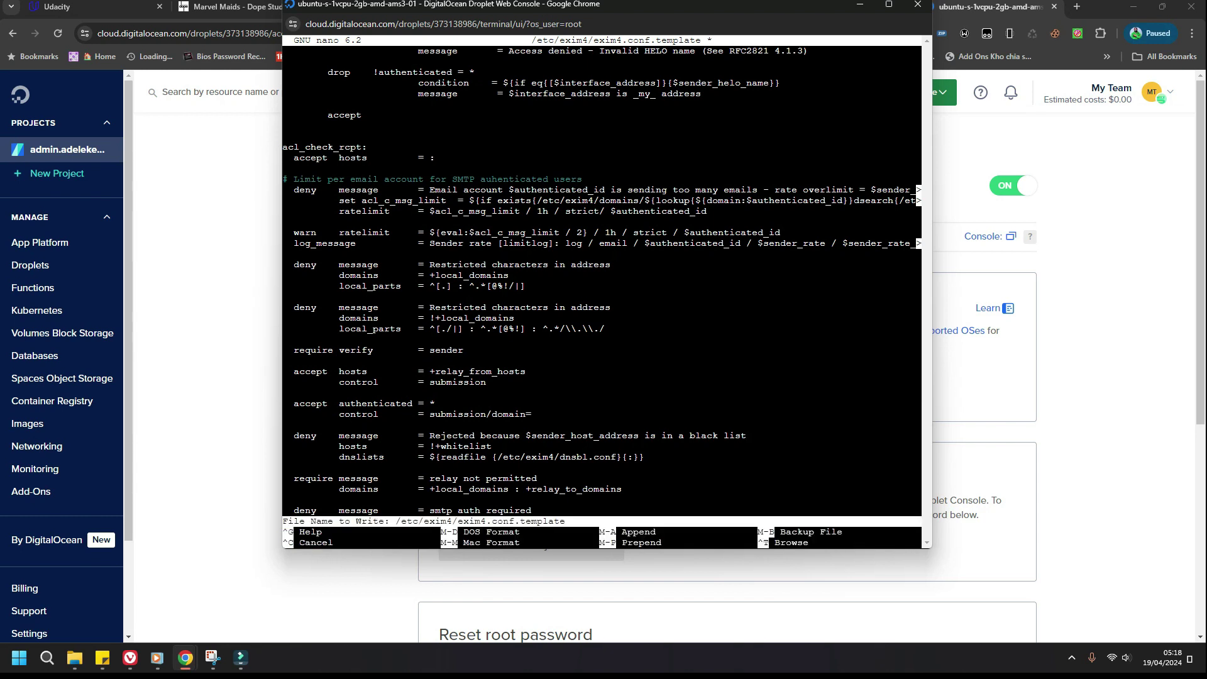
pyautogui.press('Return')
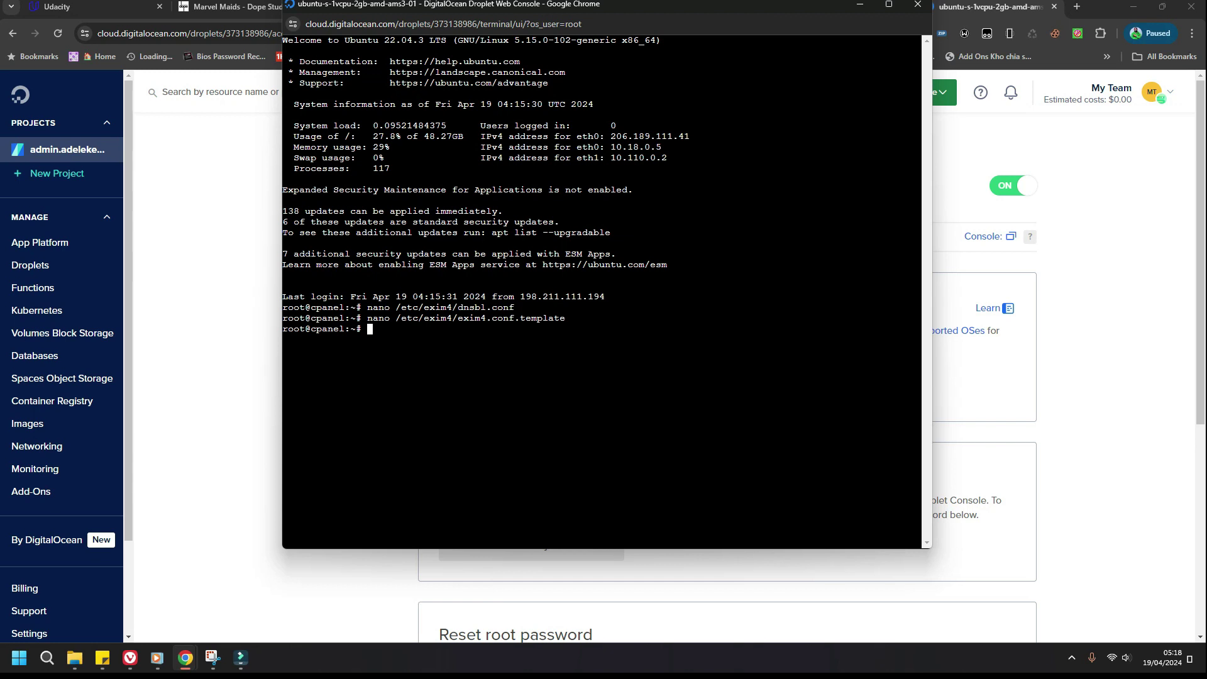
# Step: Run 'systemctl restart exim4' in the droplet console, taken from the Hestia docs
pyautogui.click(129, 657)
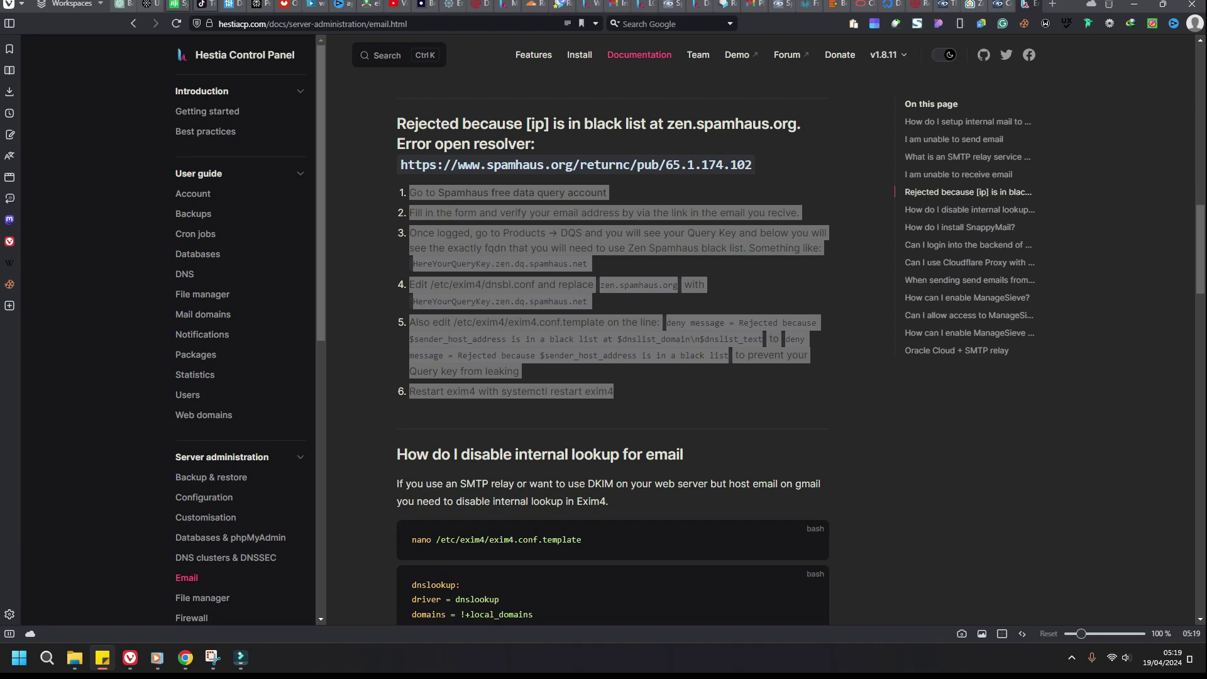
pyautogui.moveTo(186, 658)
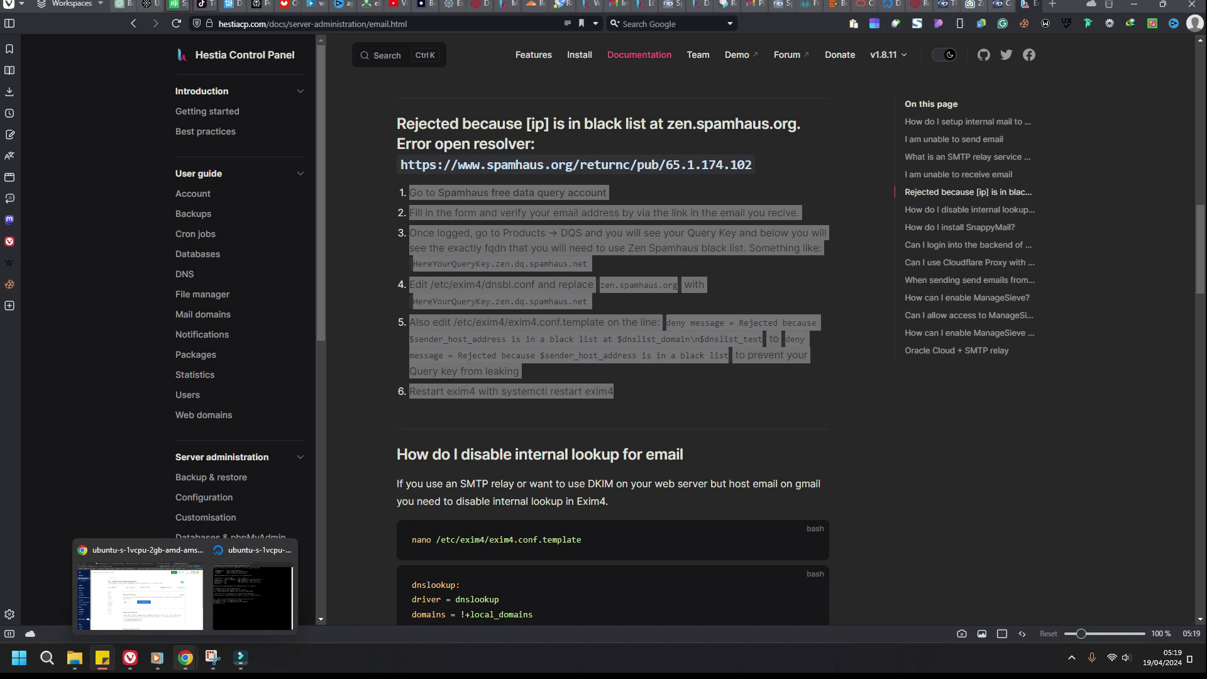
pyautogui.click(252, 597)
pyautogui.rightClick(421, 82)
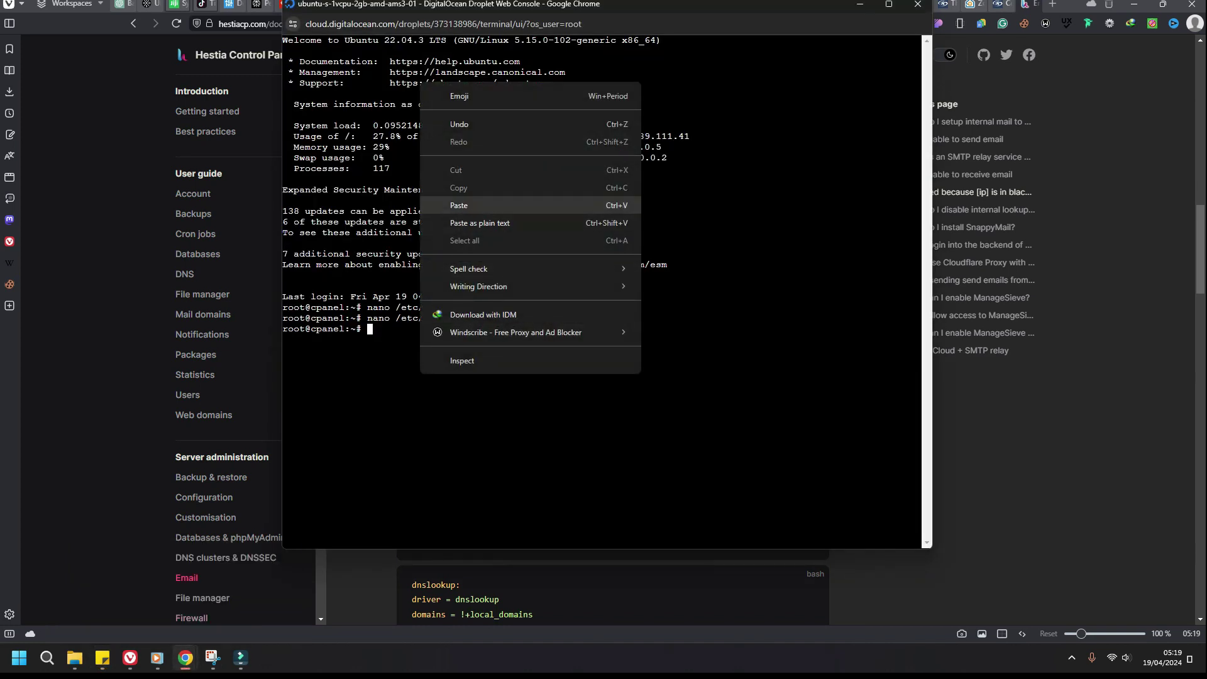
pyautogui.click(459, 205)
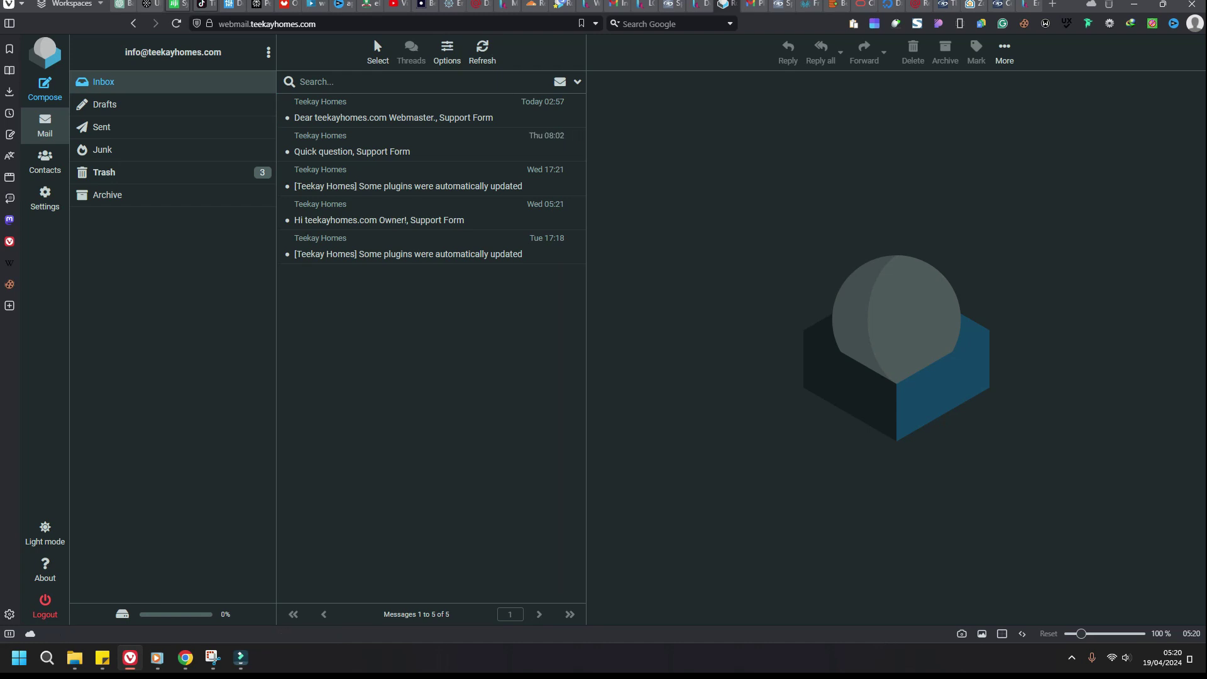
pyautogui.click(754, 4)
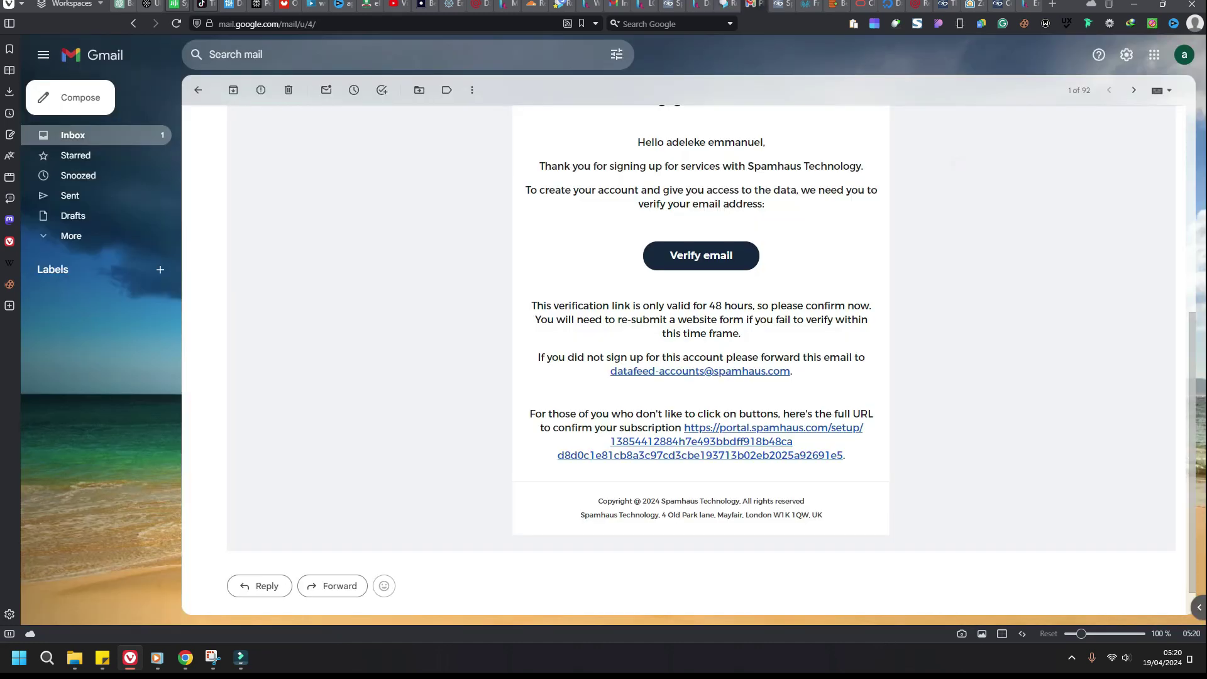
# Step: Reread the Spamhaus Data Query Service email, then return to the Gmail inbox
pyautogui.press('u')
pyautogui.press('Return')
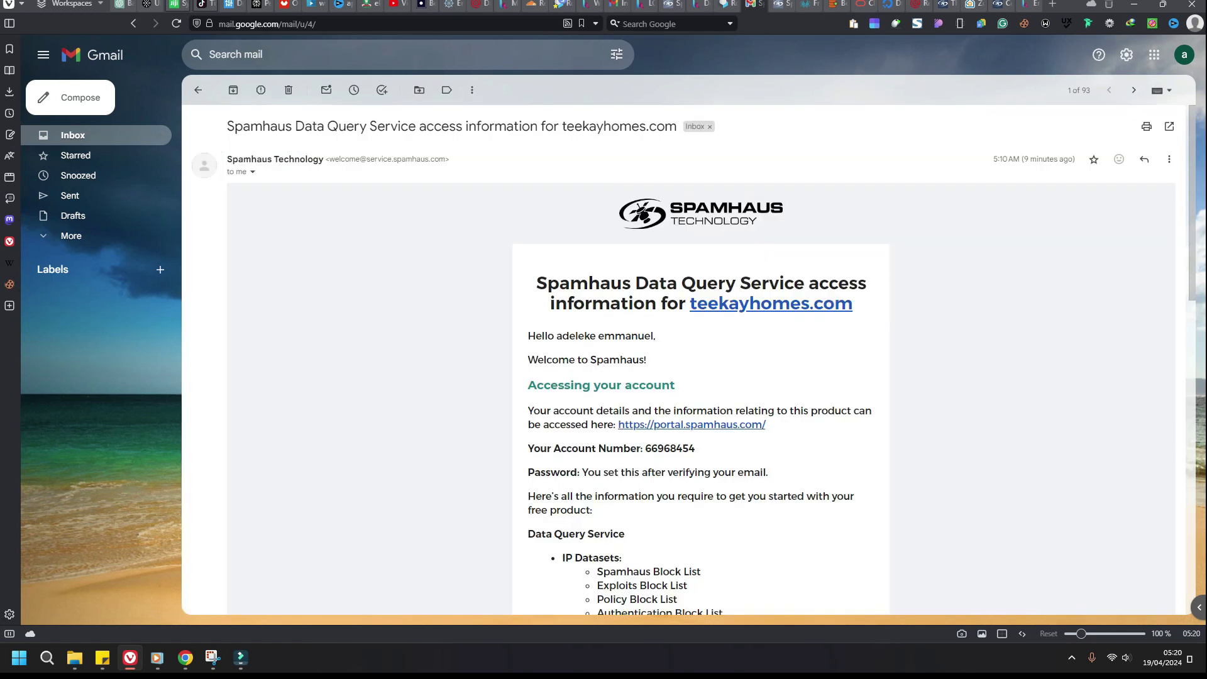
pyautogui.scroll(-2, 683, 363)
pyautogui.press('u')
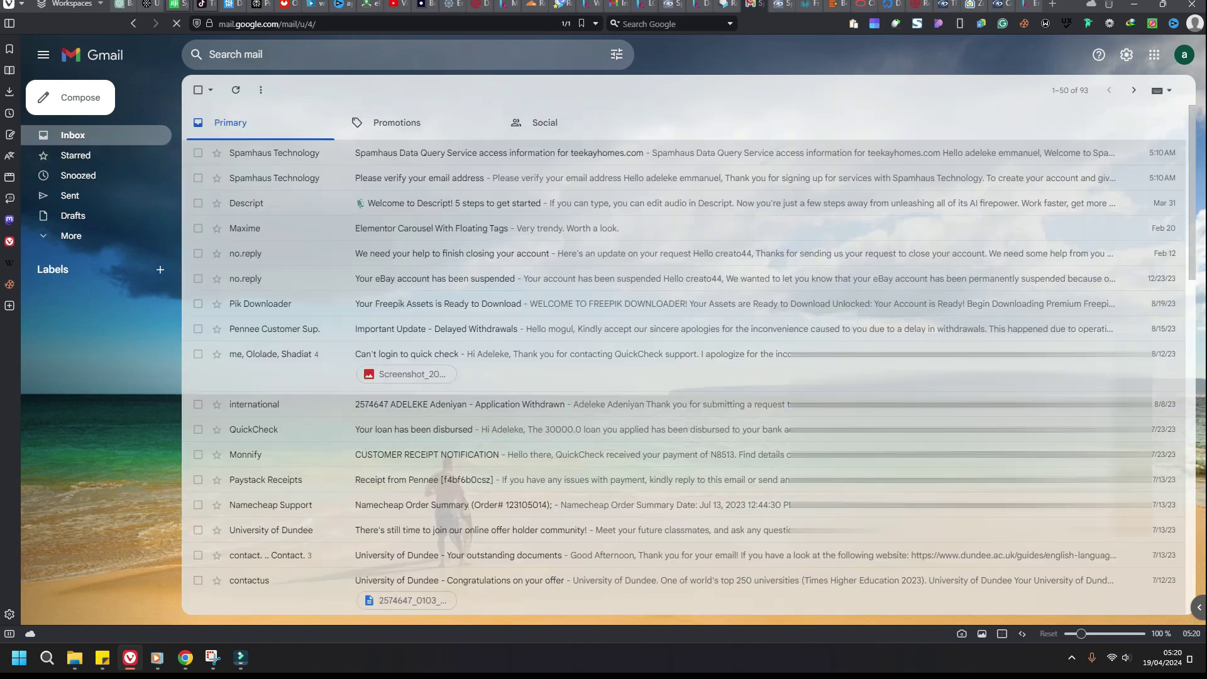
# Step: Send 'Testing receiving message' with body 'Hi can you receive message now?' to the teekayhomes.com webmail address
pyautogui.press('c')
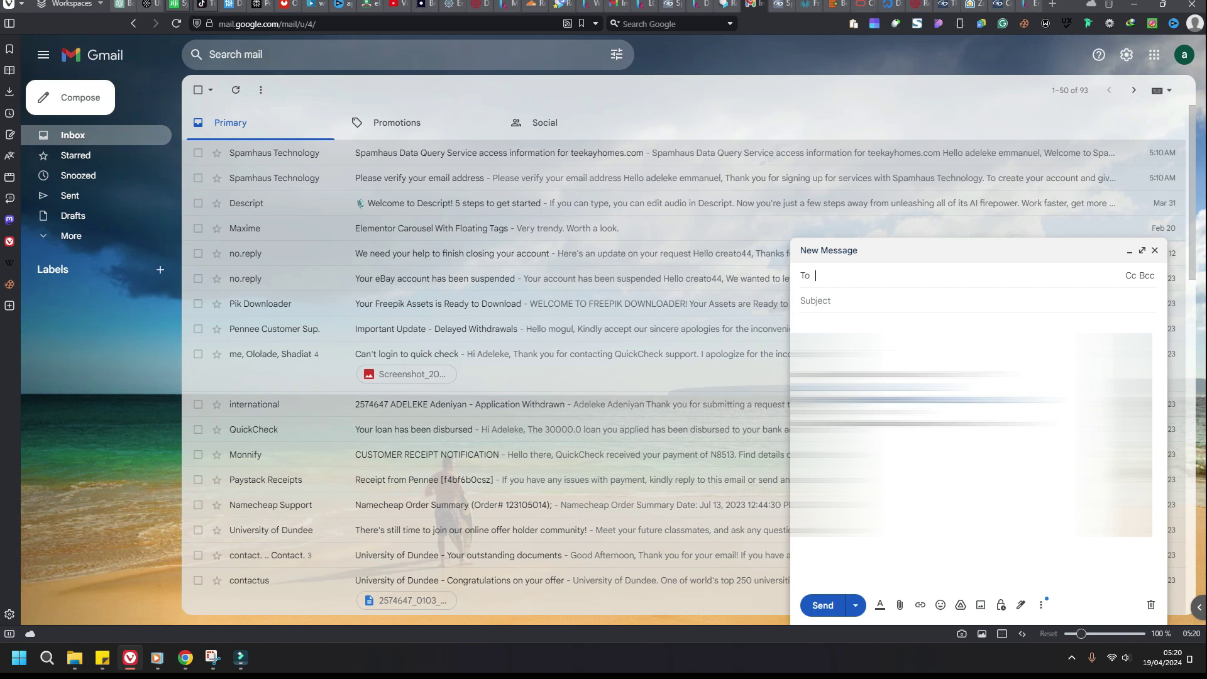
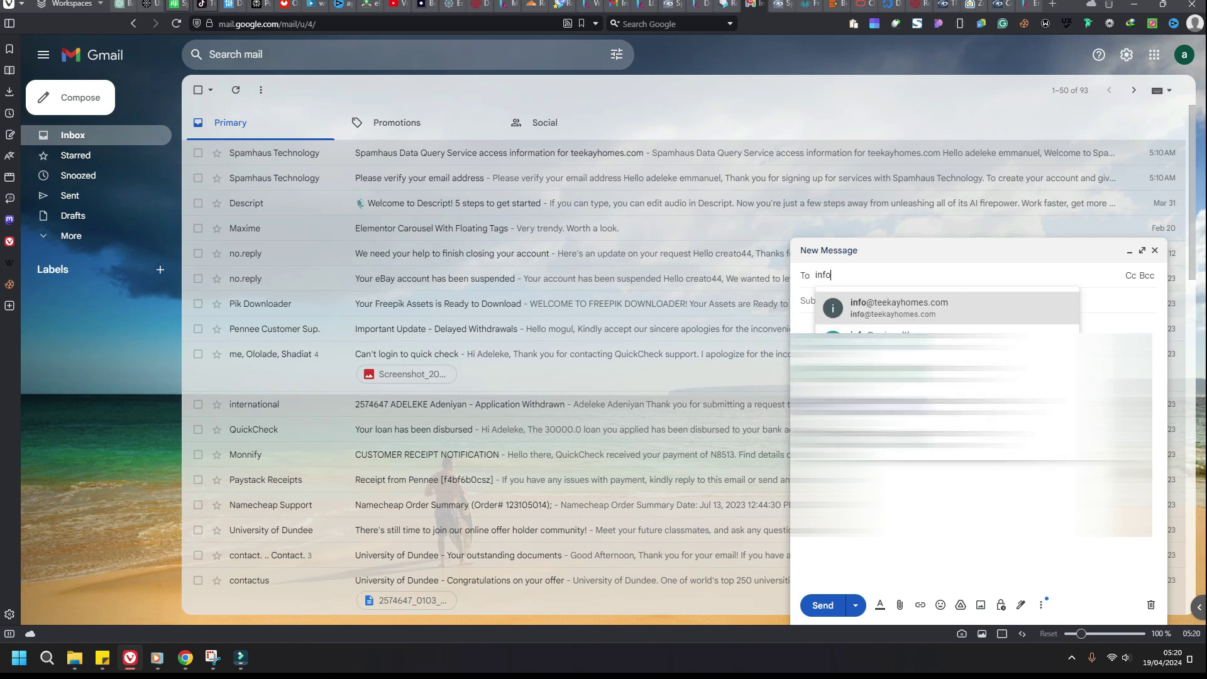
pyautogui.press('Tab')
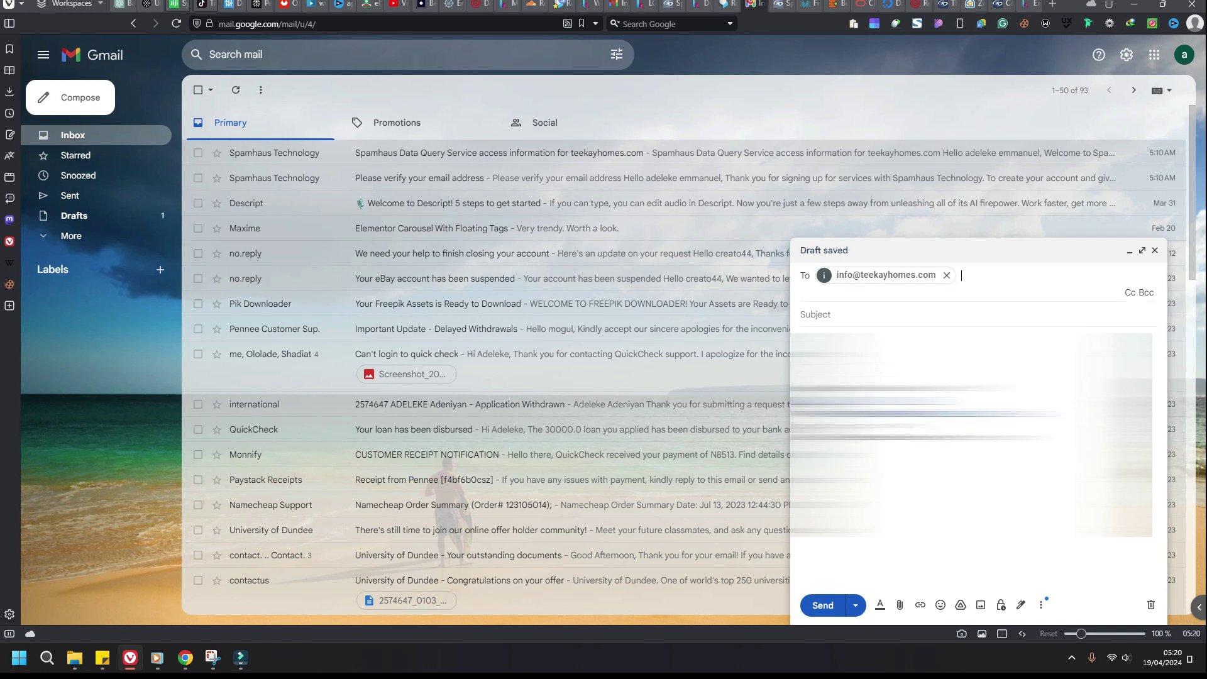
pyautogui.write('T')
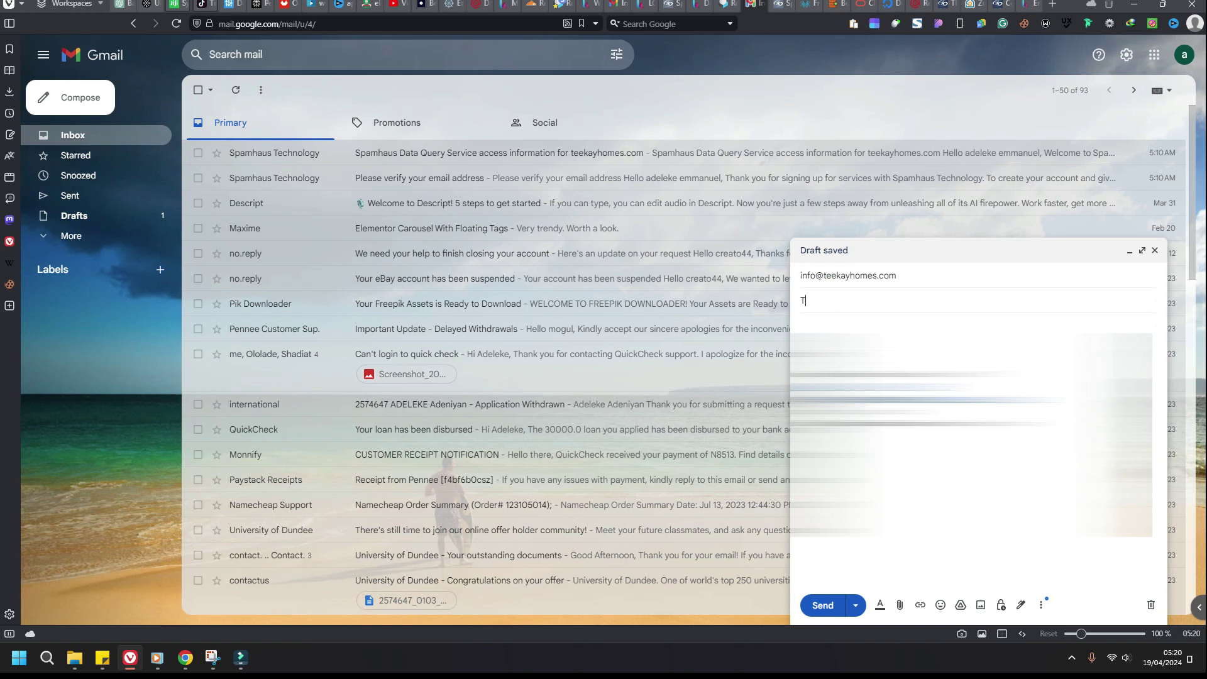
pyautogui.write('esting receiving message')
pyautogui.click(801, 325)
pyautogui.write('Hi can you receive message now')
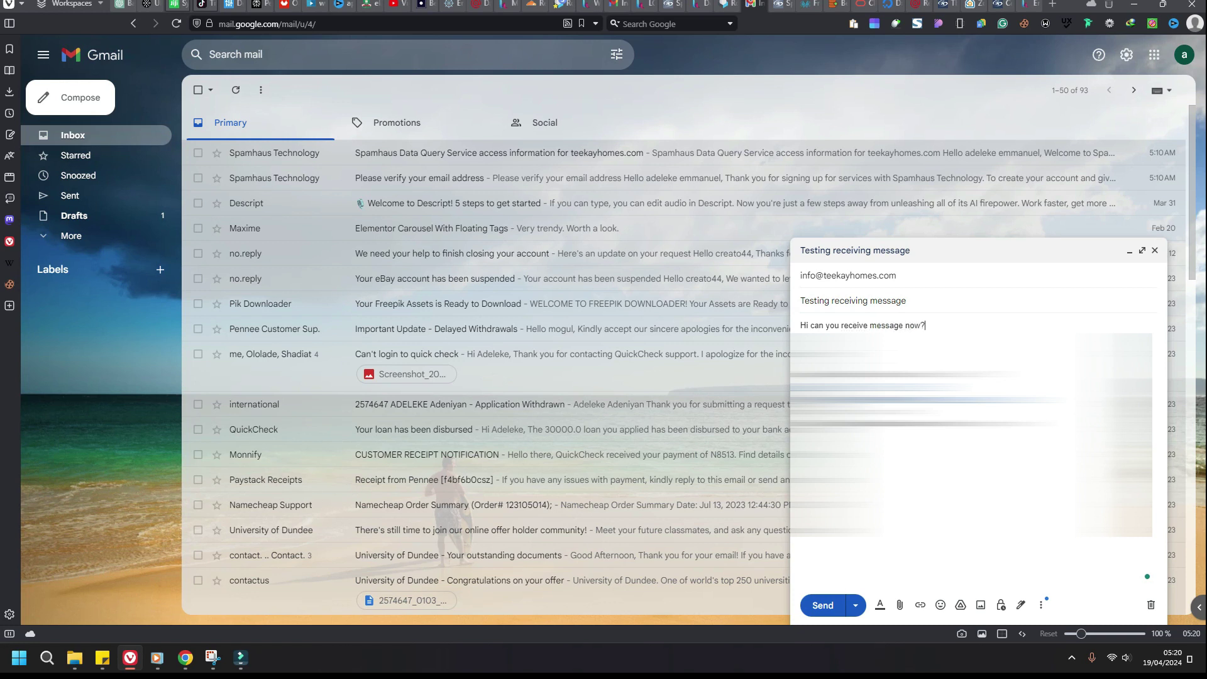
pyautogui.write('?')
pyautogui.click(823, 605)
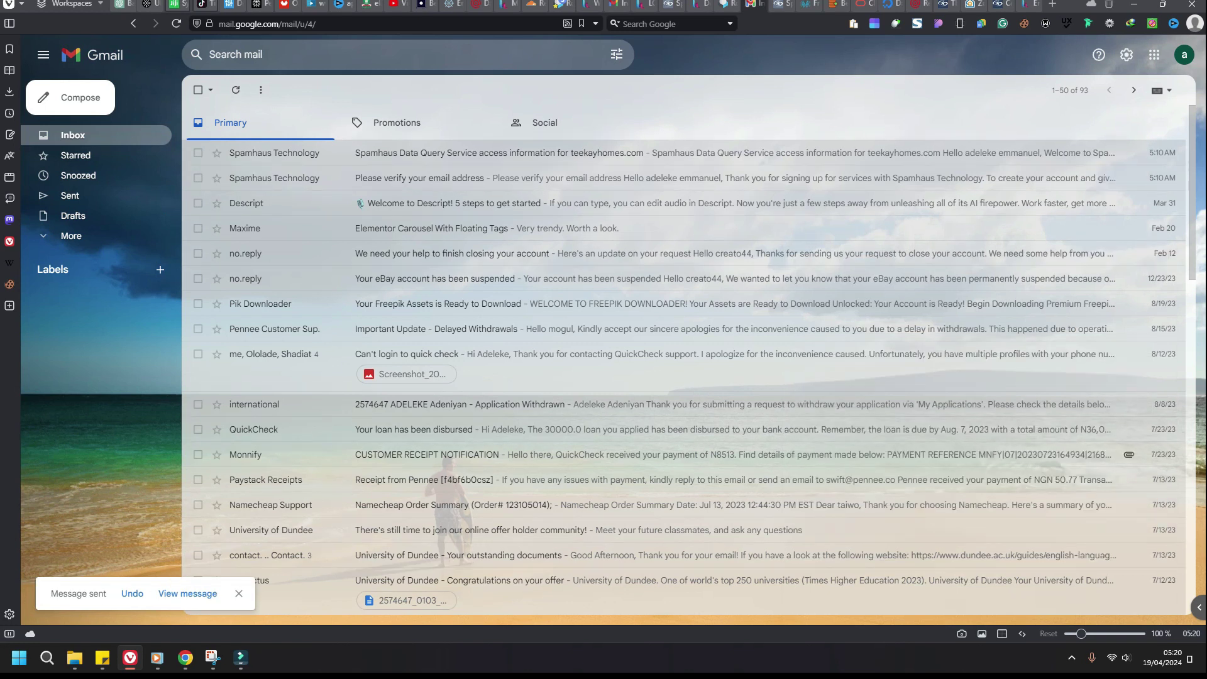
# Step: Reload the Roundcube inbox and open the newly arrived 'Testing receiving message' email
pyautogui.click(724, 4)
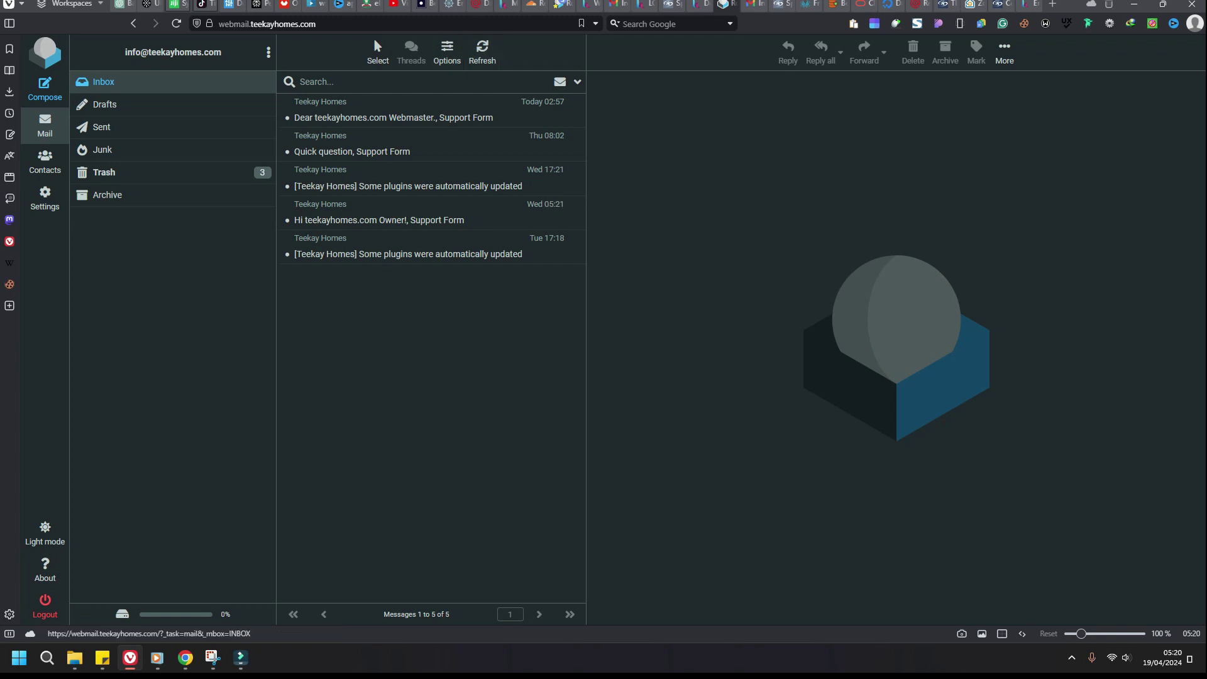
pyautogui.press('F5')
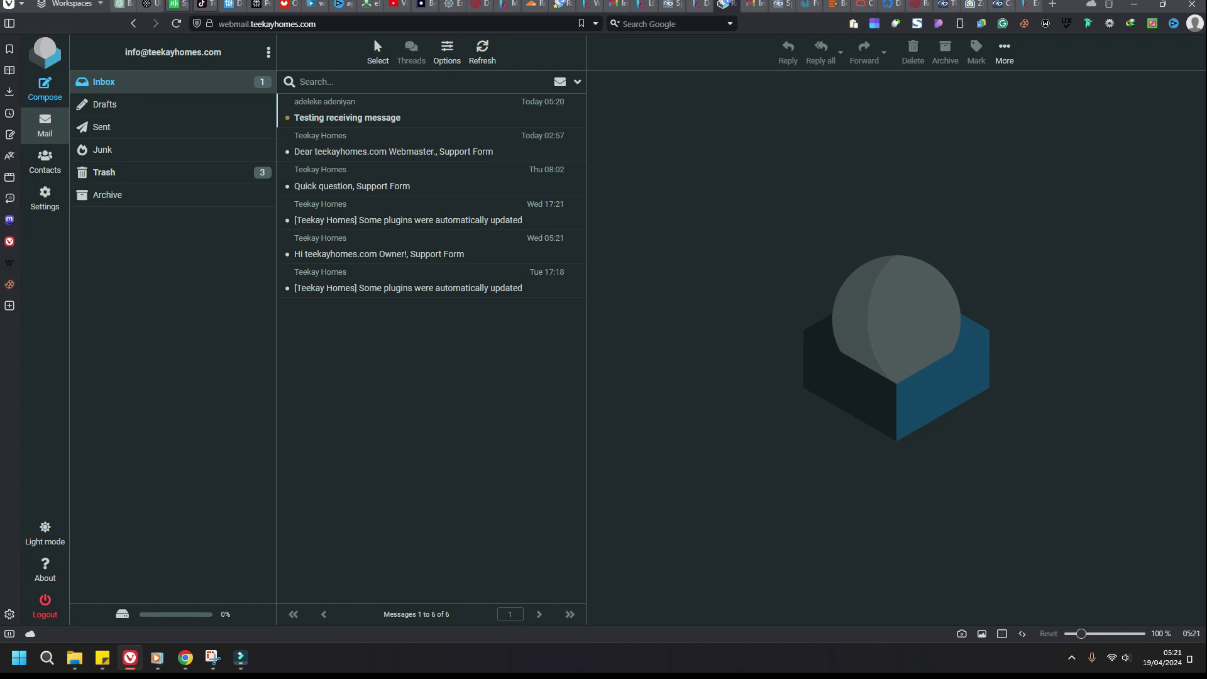
pyautogui.click(377, 110)
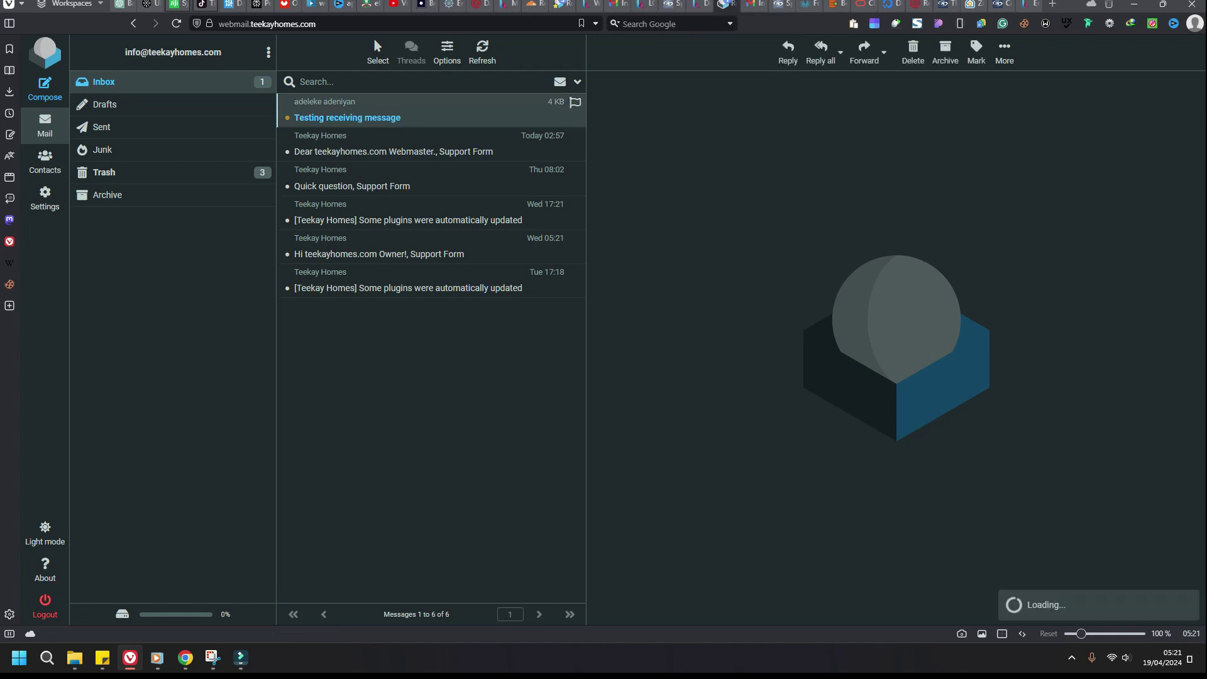